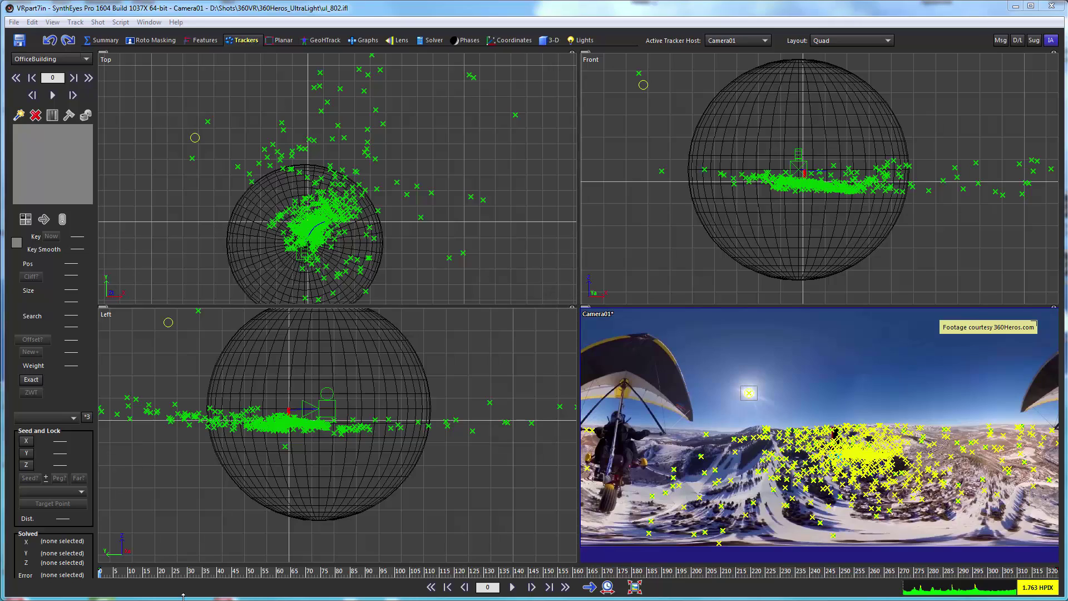
In the Coordinates room, select all trackers and uncheck Exportable.
{"action": "left_click_drag", "start_coordinate": [133, 575], "coordinate": [123, 595]}
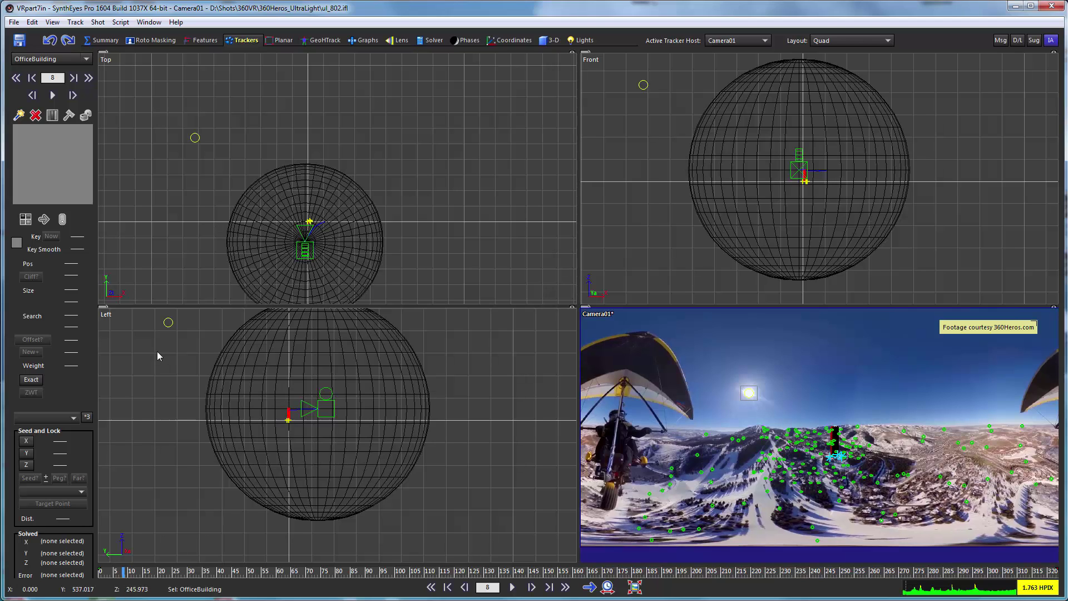
{"action": "left_click", "coordinate": [509, 40]}
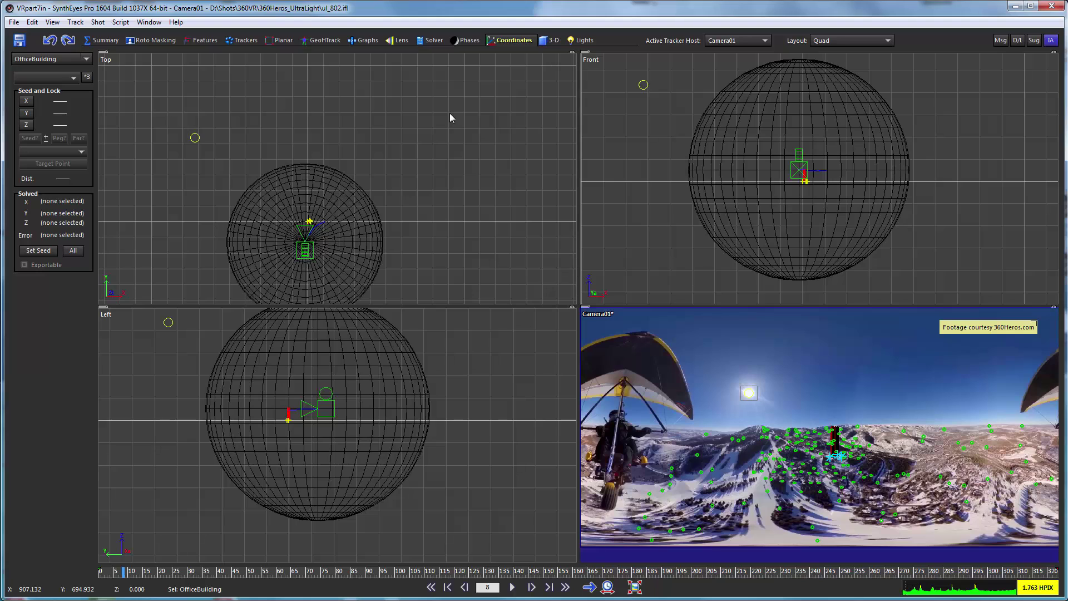
{"action": "key", "text": "ctrl+a"}
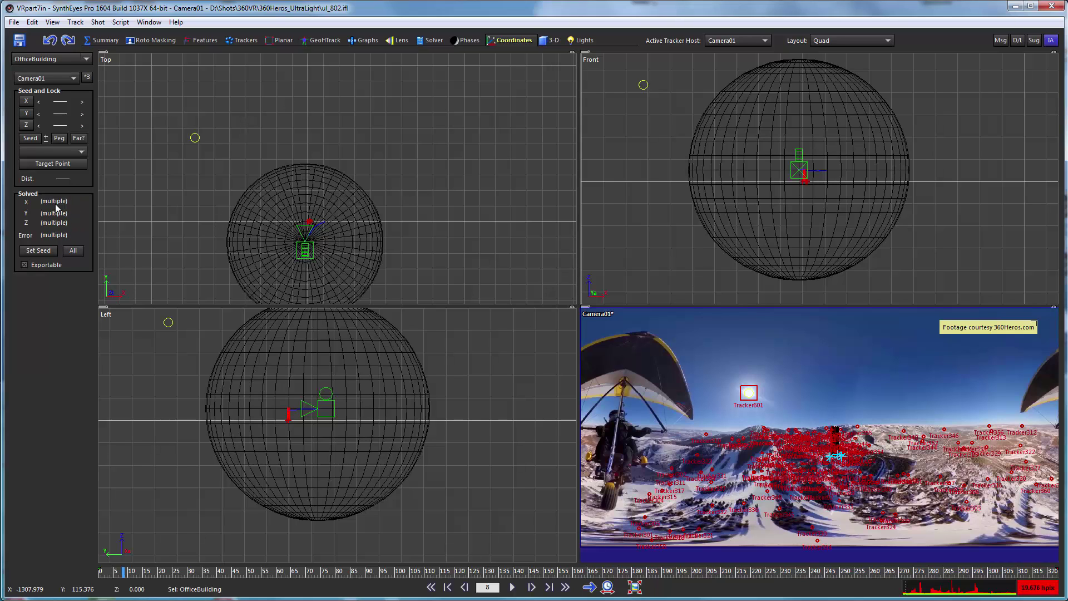
{"action": "left_click", "coordinate": [36, 265]}
In Edit Scene Settings, lighten the Axis Setting colour to light grey (Lum 185) and accept.
{"action": "left_click", "coordinate": [32, 22]}
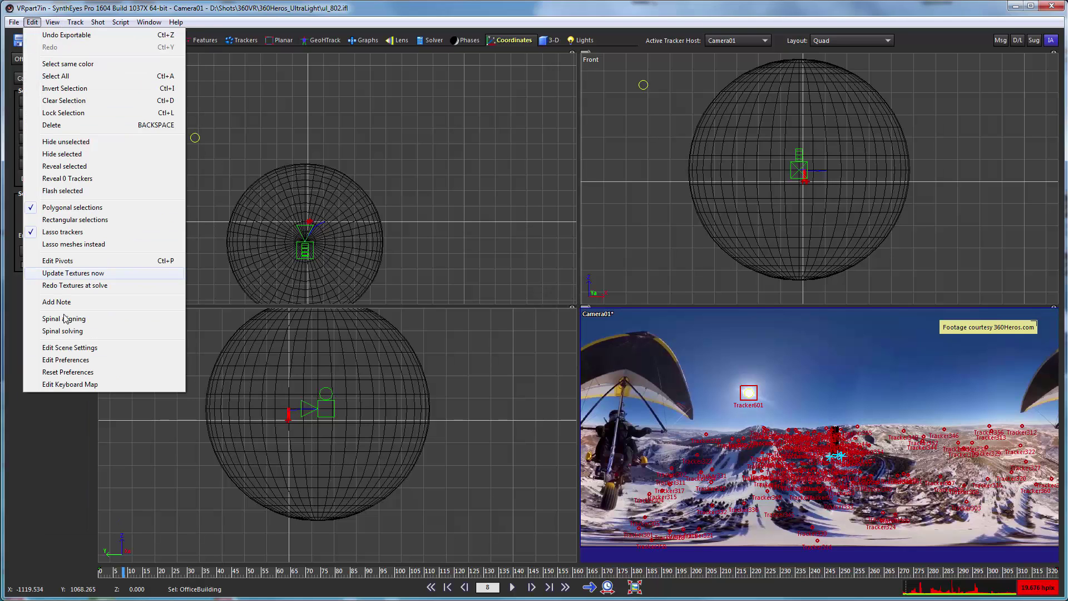
{"action": "left_click", "coordinate": [73, 347]}
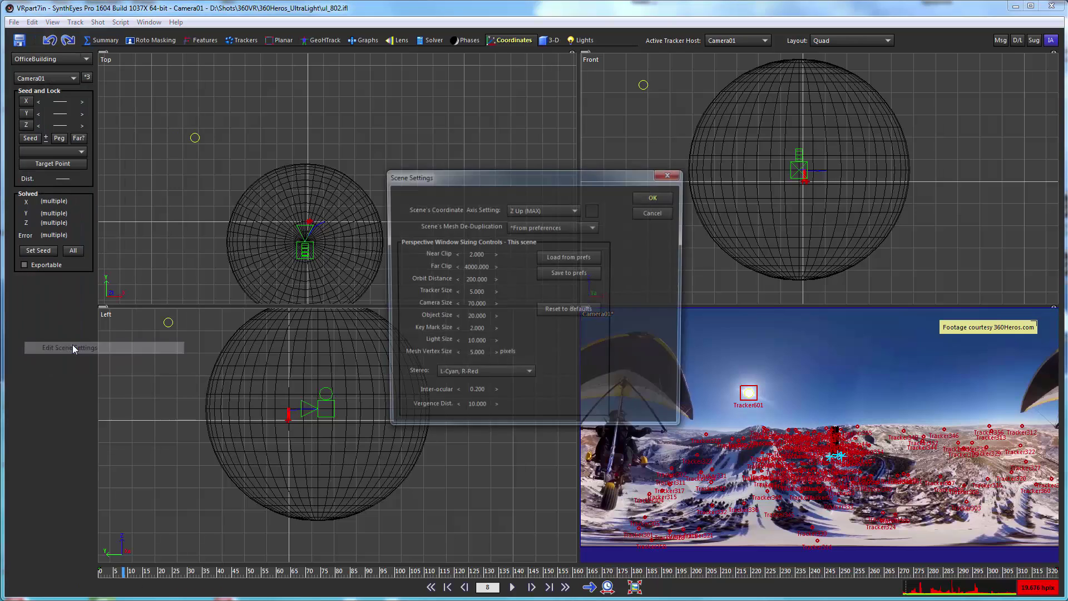
{"action": "left_click", "coordinate": [593, 210]}
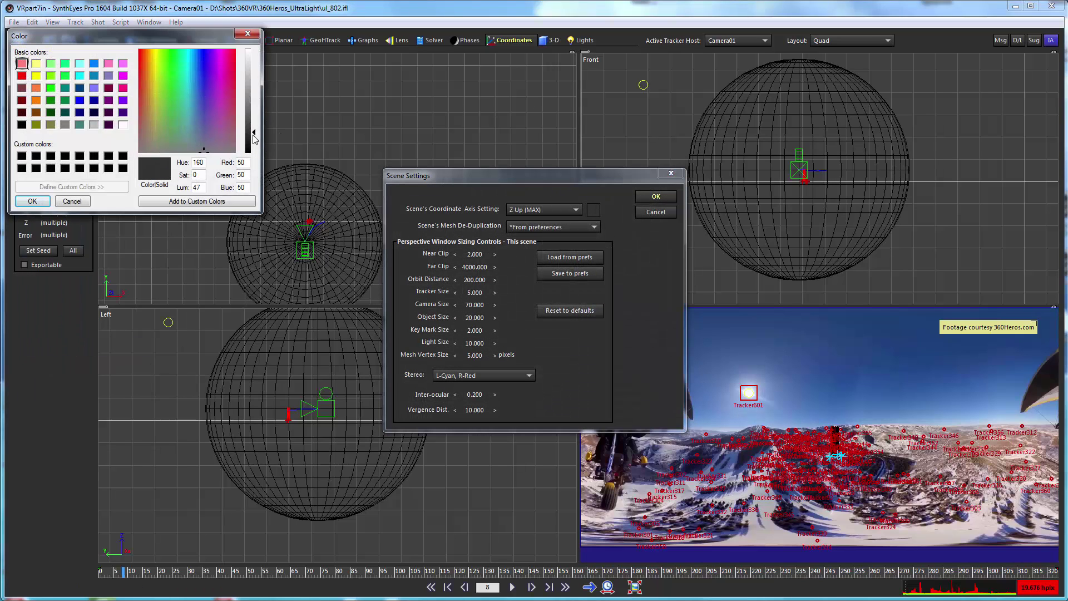
{"action": "left_click_drag", "start_coordinate": [253, 133], "coordinate": [251, 74]}
{"action": "left_click", "coordinate": [30, 203]}
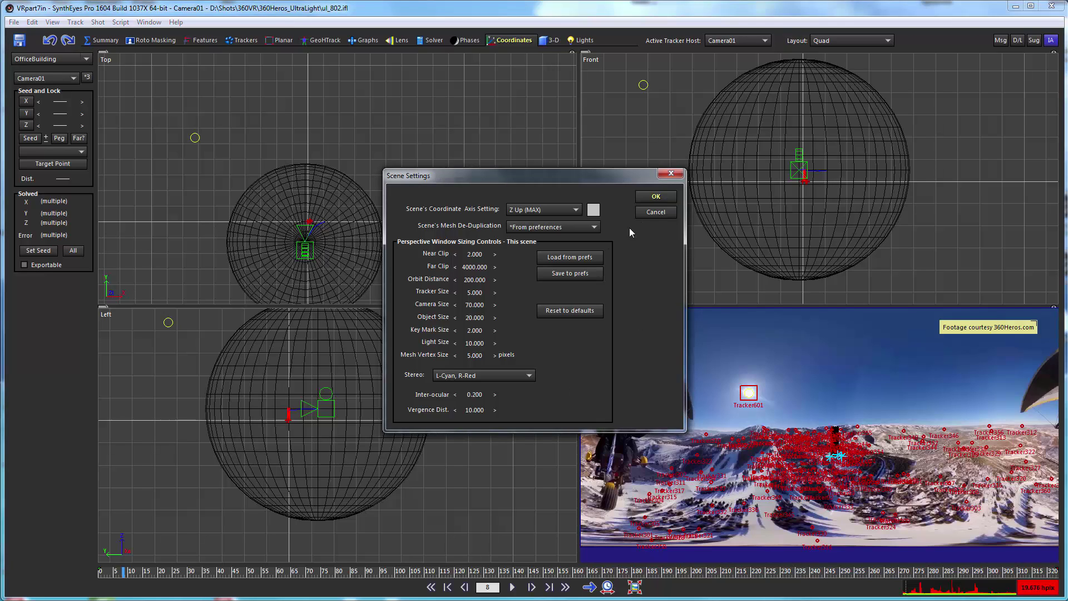
{"action": "left_click", "coordinate": [657, 198]}
{"action": "left_click", "coordinate": [657, 198]}
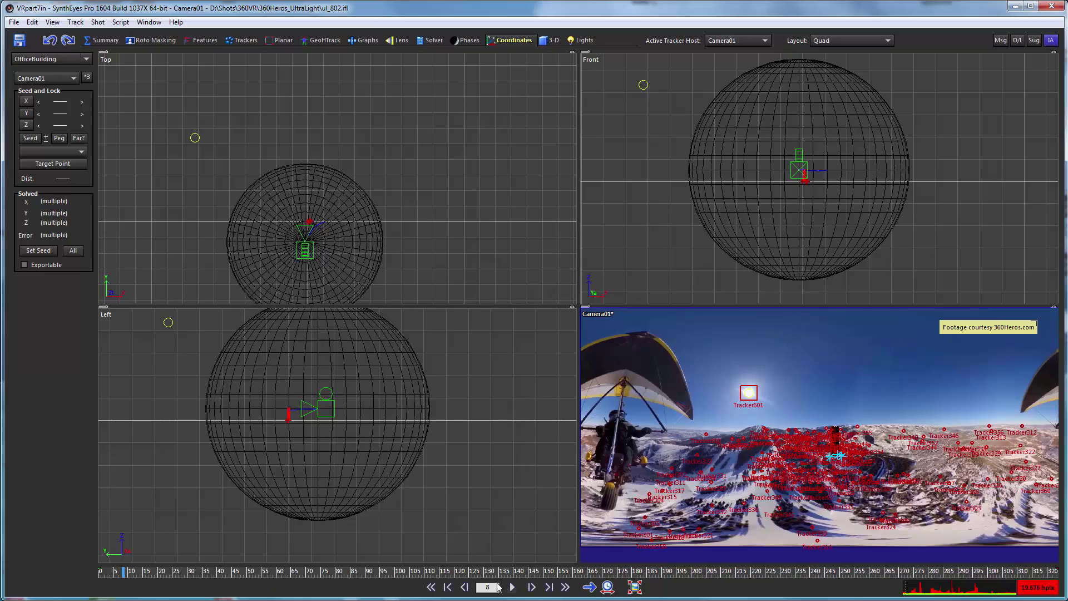
Export a Blender (Python) script, overwrite VRpart7in.py, and accept the settings to launch Blender.
{"action": "left_click_drag", "start_coordinate": [486, 573], "coordinate": [716, 573]}
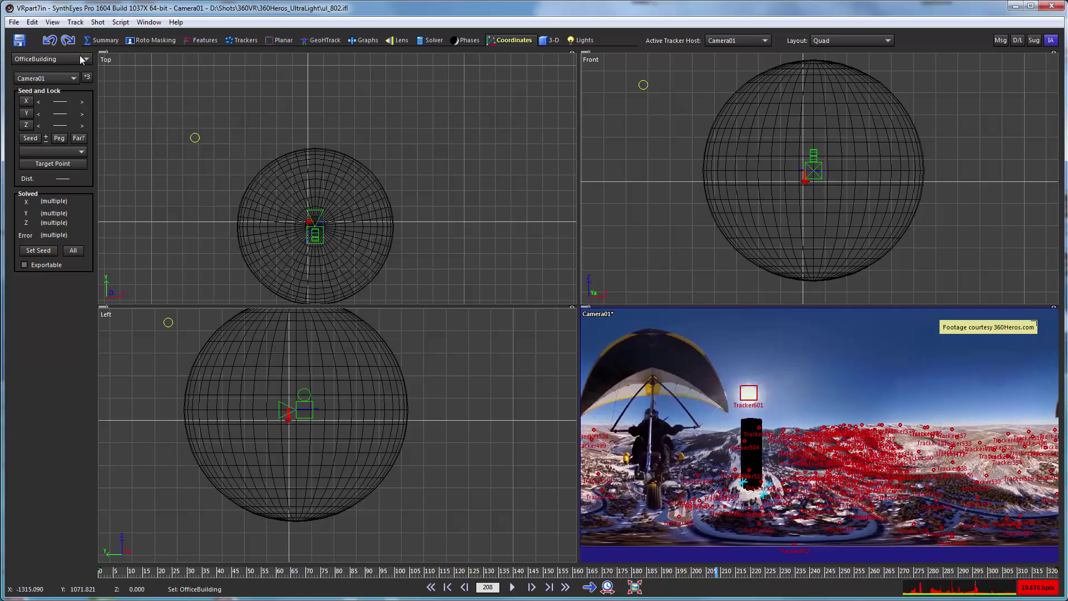
{"action": "left_click", "coordinate": [14, 24]}
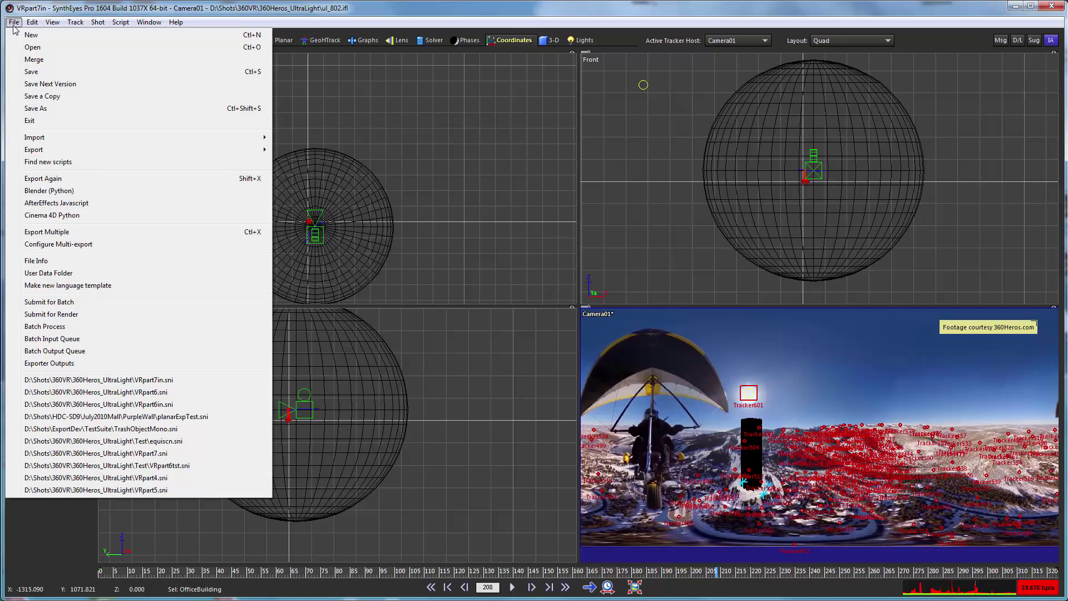
{"action": "left_click", "coordinate": [54, 191]}
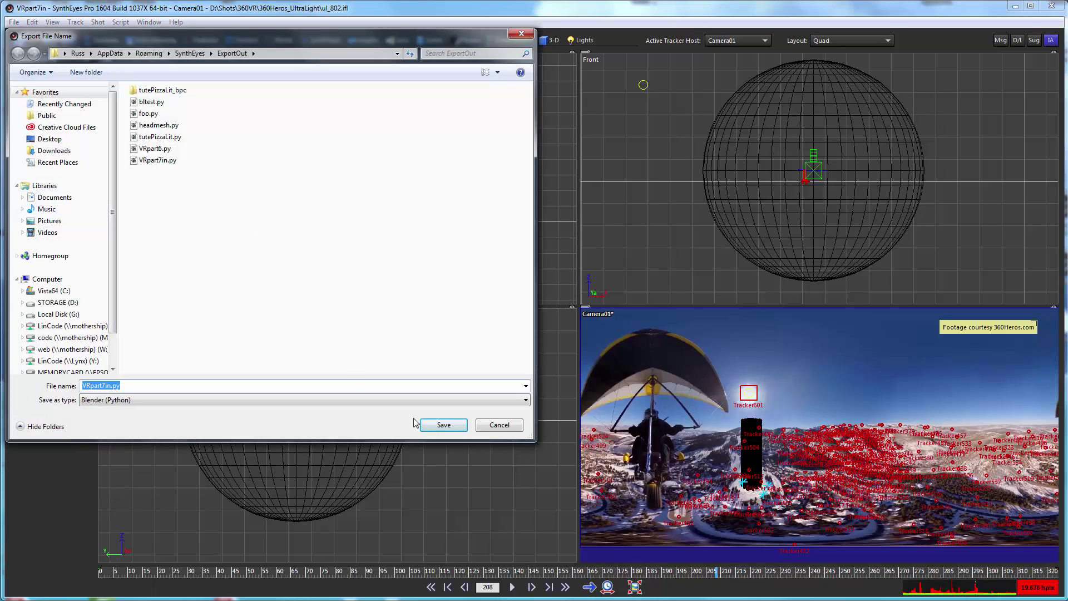
{"action": "left_click", "coordinate": [440, 425]}
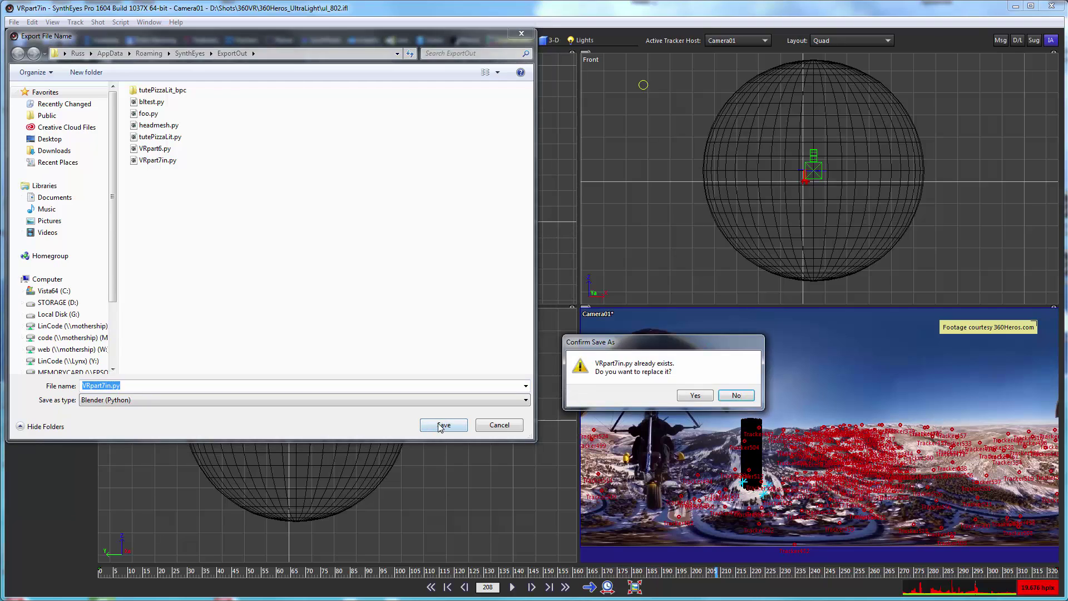
{"action": "left_click", "coordinate": [699, 395]}
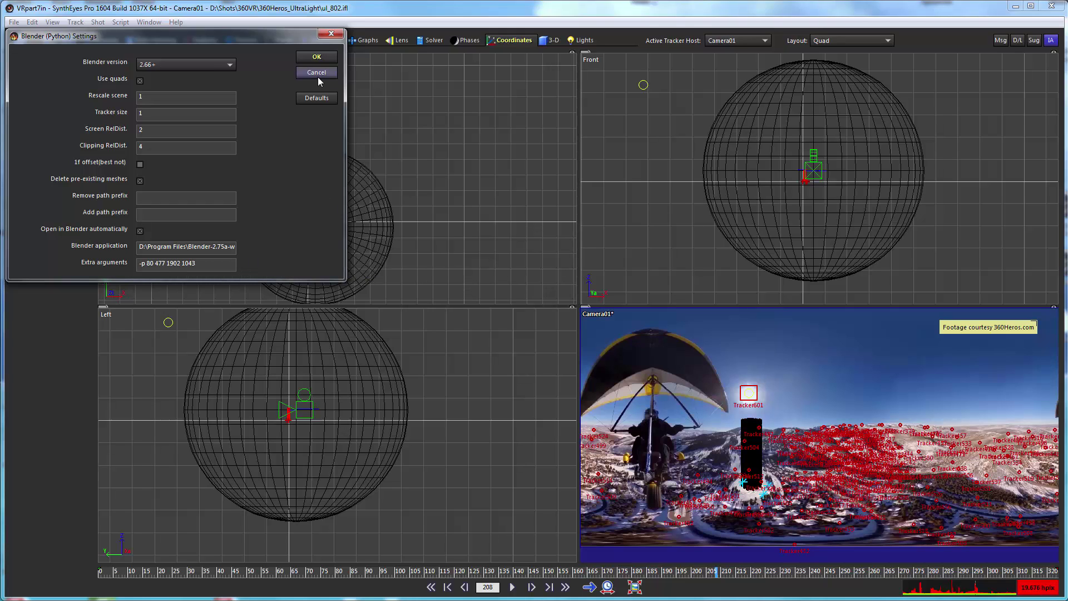
{"action": "left_click", "coordinate": [316, 58]}
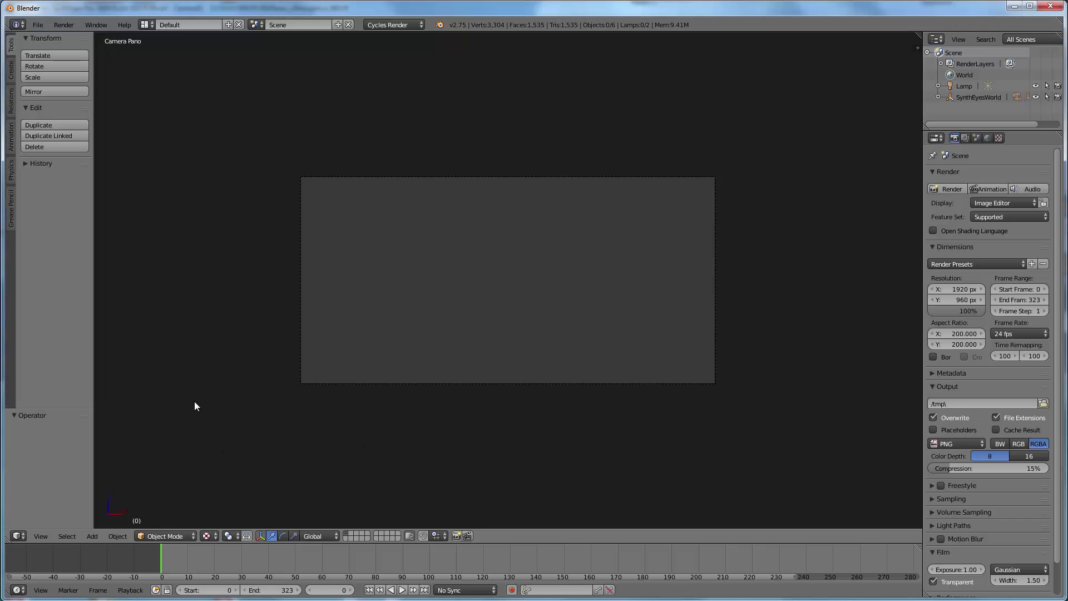
Toggle Quad View, zoom out the ortho views, and expand SynthEyesWorld in the Outliner.
{"action": "left_click", "coordinate": [41, 536]}
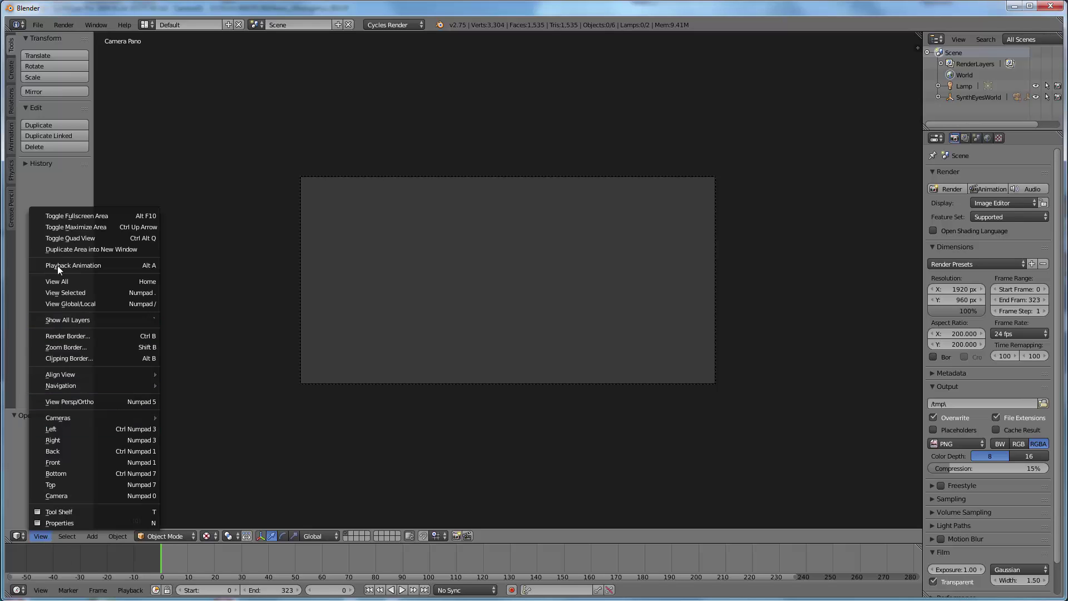
{"action": "left_click", "coordinate": [64, 244]}
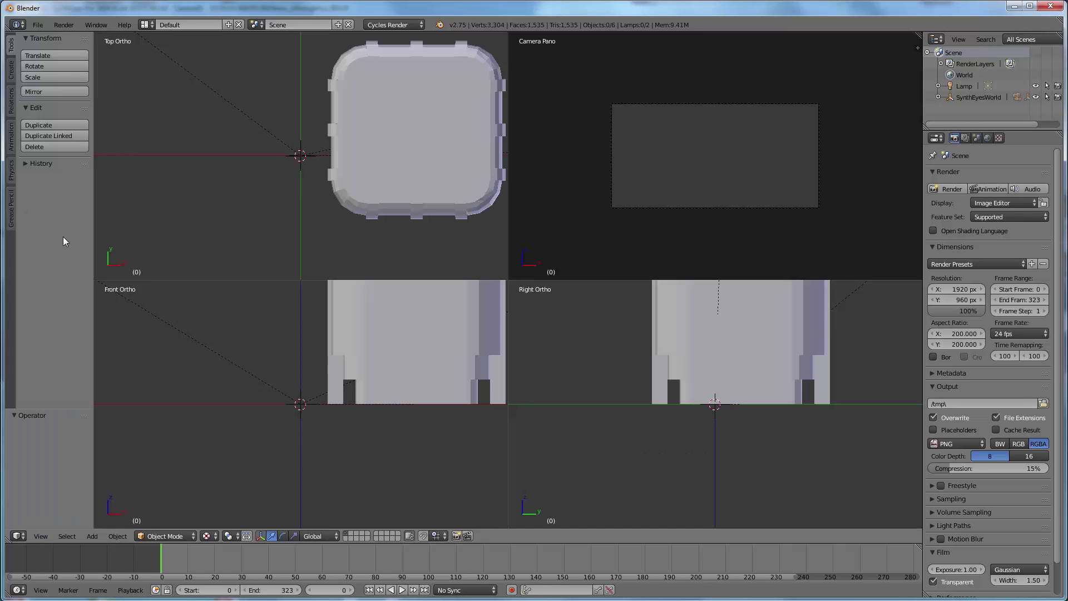
{"action": "scroll", "coordinate": [240, 173], "scroll_direction": "down", "scroll_amount": 3}
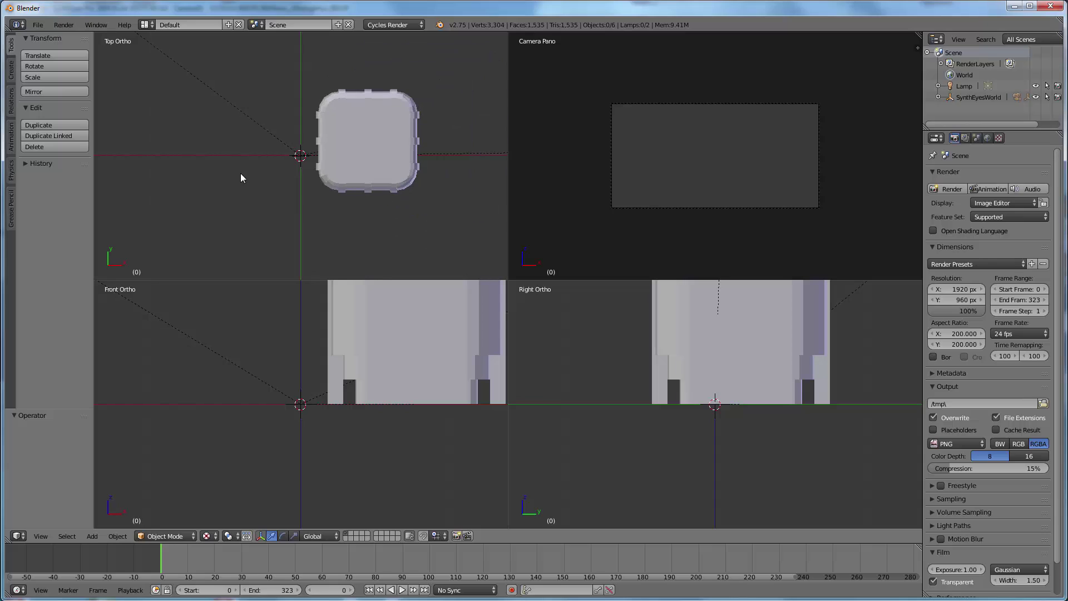
{"action": "scroll", "coordinate": [416, 363], "scroll_direction": "down", "scroll_amount": 3}
{"action": "scroll", "coordinate": [782, 364], "scroll_direction": "down", "scroll_amount": 3}
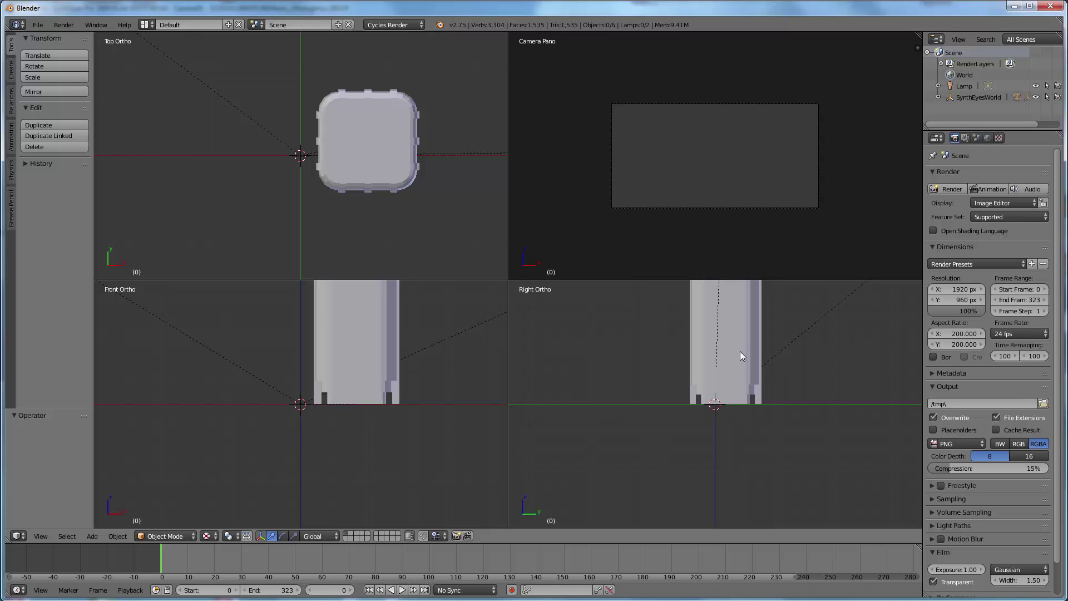
{"action": "left_click", "coordinate": [938, 98]}
{"action": "scroll", "coordinate": [952, 93], "scroll_direction": "down", "scroll_amount": 2}
Replace OfficeBuilding's OfficeBuildingMat with a new material whose Color uses an Image Texture.
{"action": "left_click", "coordinate": [977, 115]}
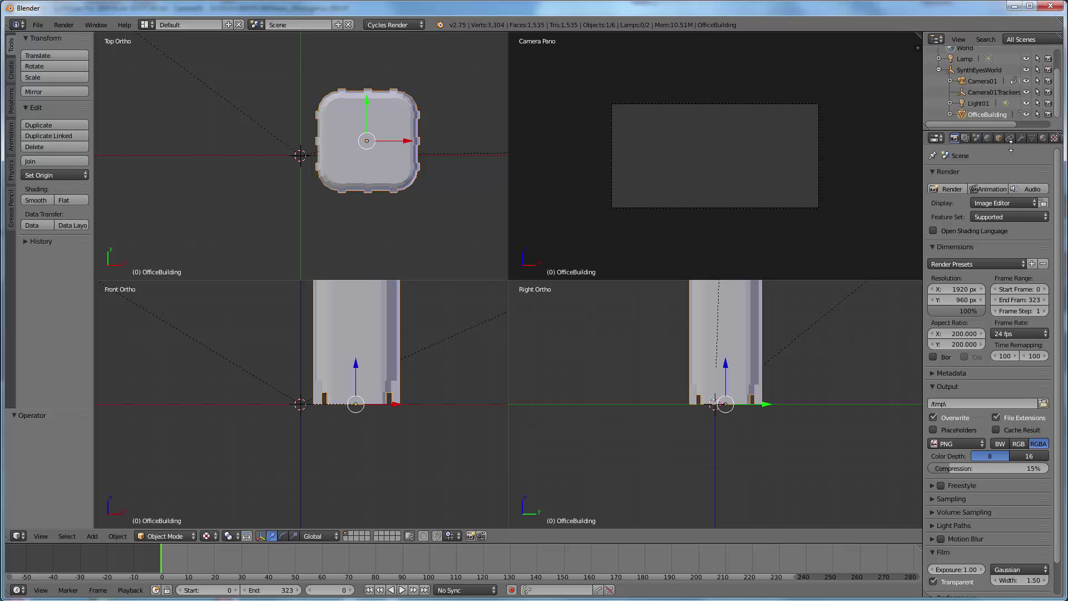
{"action": "left_click", "coordinate": [1042, 139]}
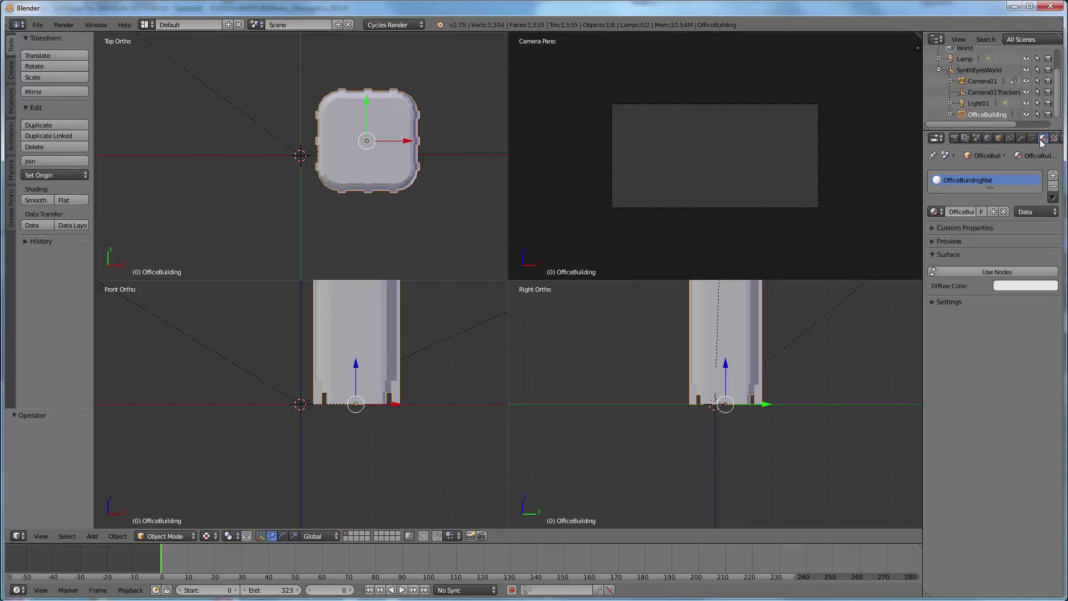
{"action": "left_click", "coordinate": [1052, 187]}
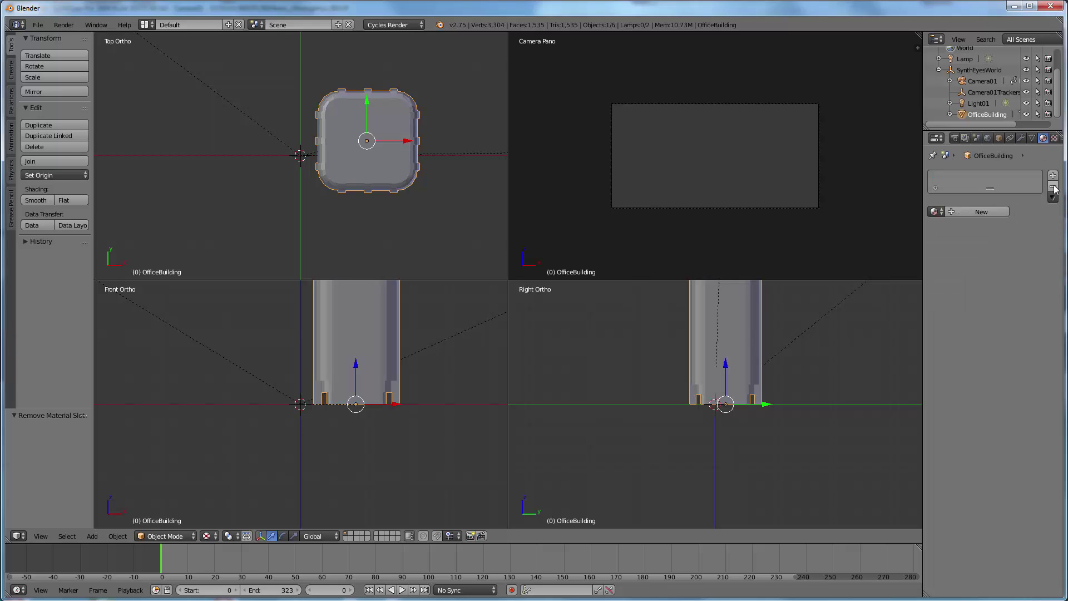
{"action": "left_click", "coordinate": [979, 212]}
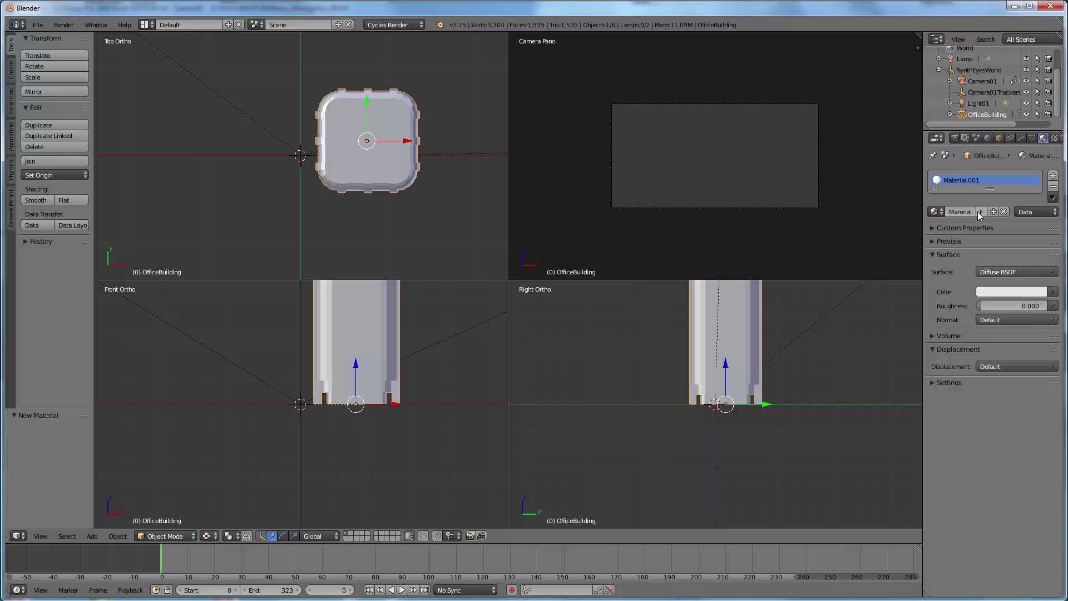
{"action": "left_click", "coordinate": [1051, 292]}
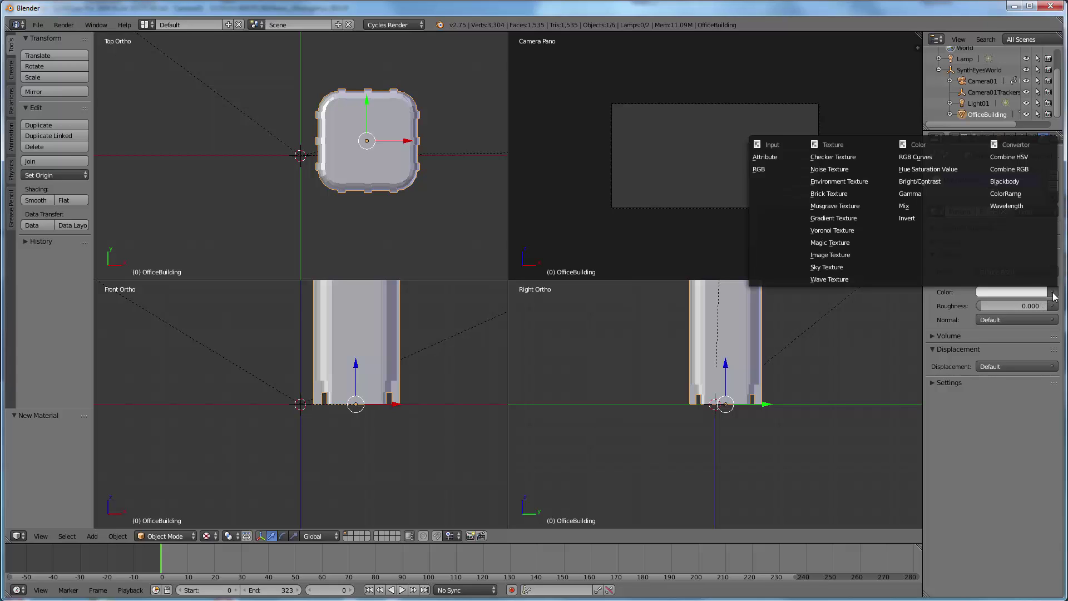
{"action": "left_click", "coordinate": [820, 255]}
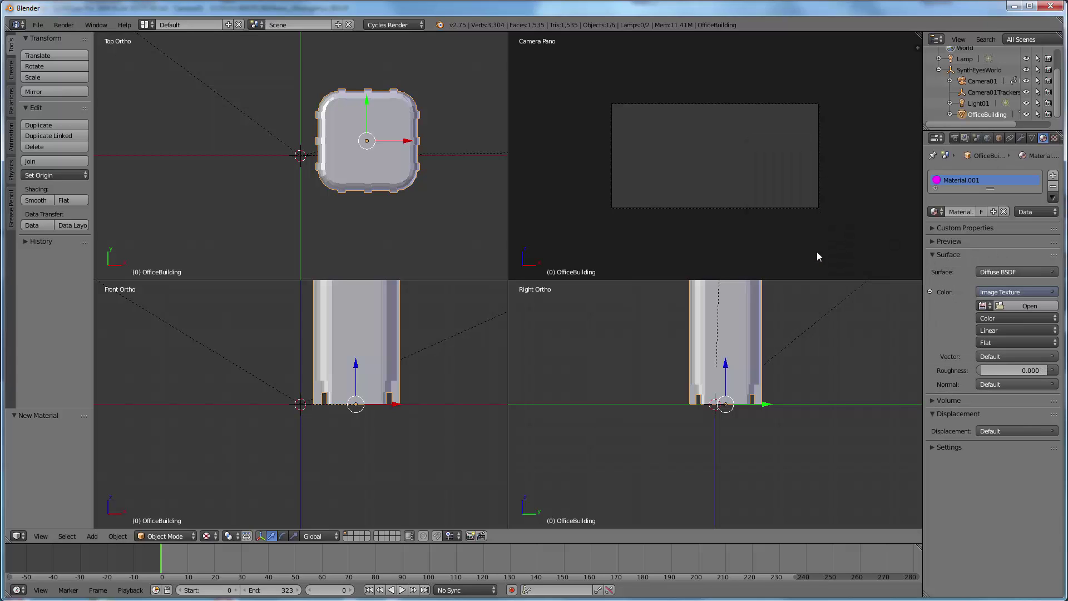
Load office_large_tex.png from D:\Shots\360VR\360Heros_UltraLight into the image texture.
{"action": "left_click", "coordinate": [1012, 305]}
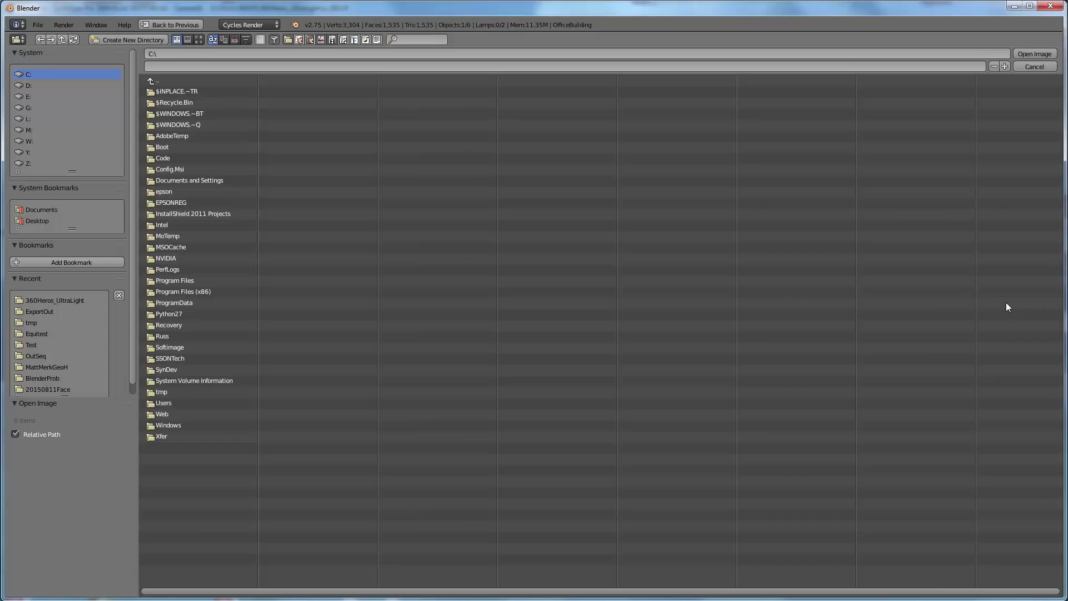
{"action": "left_click", "coordinate": [25, 85]}
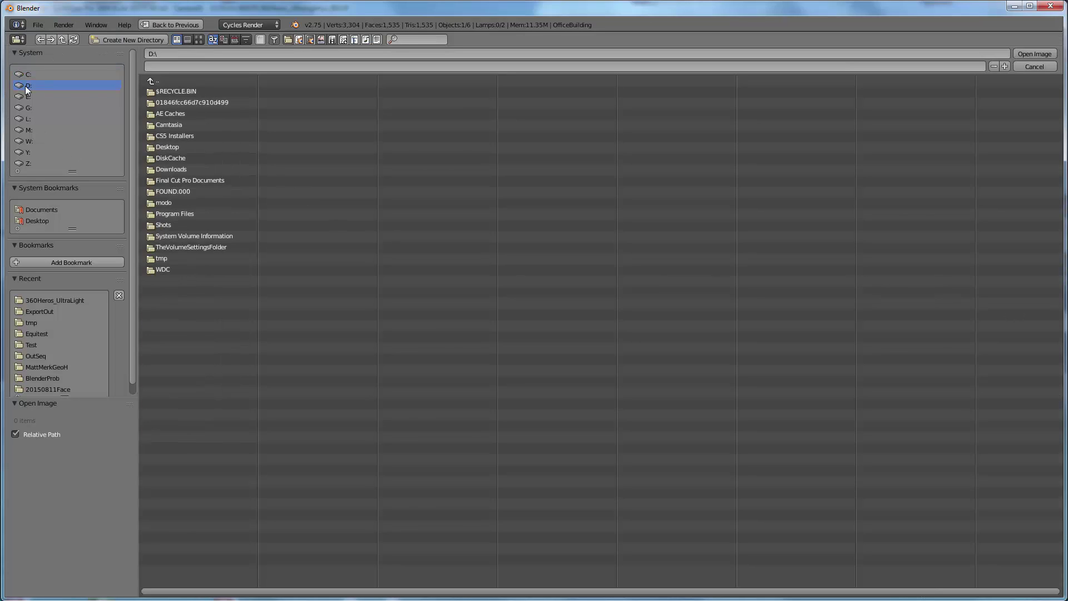
{"action": "left_click", "coordinate": [178, 224]}
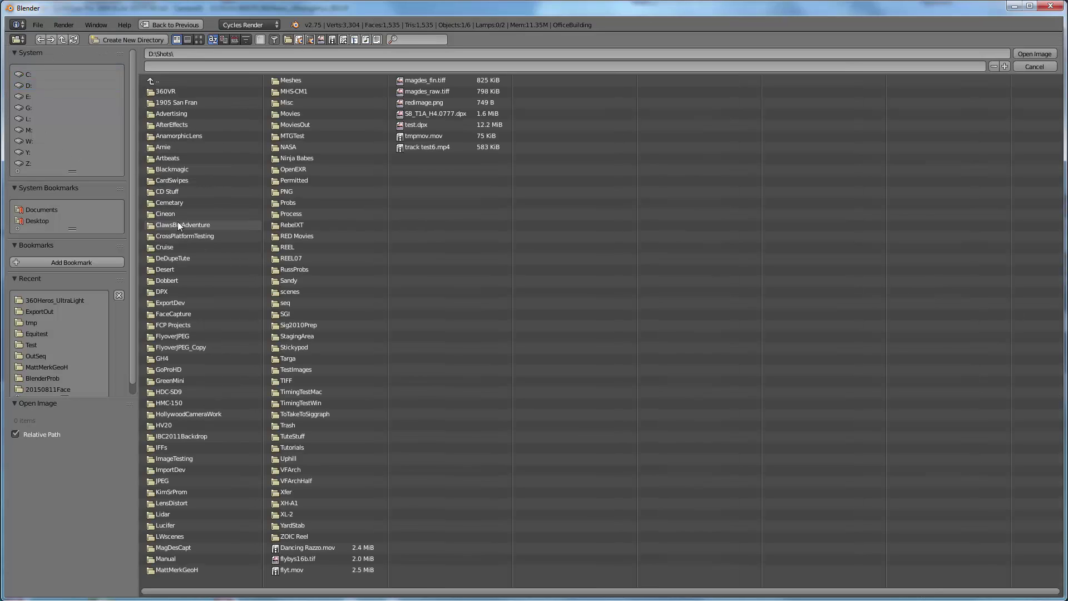
{"action": "left_click", "coordinate": [174, 92]}
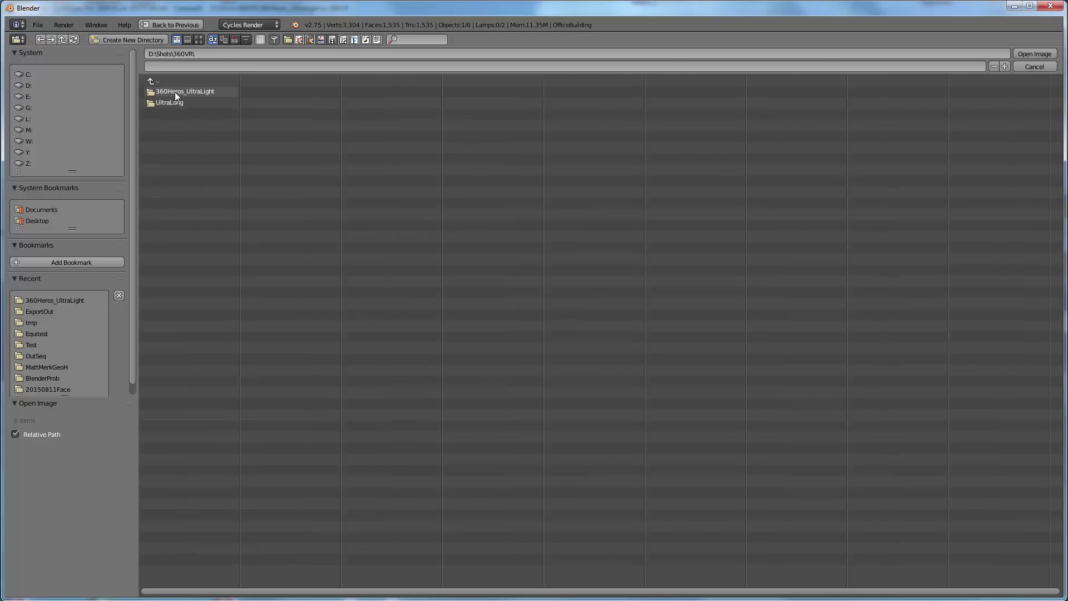
{"action": "left_click", "coordinate": [174, 92]}
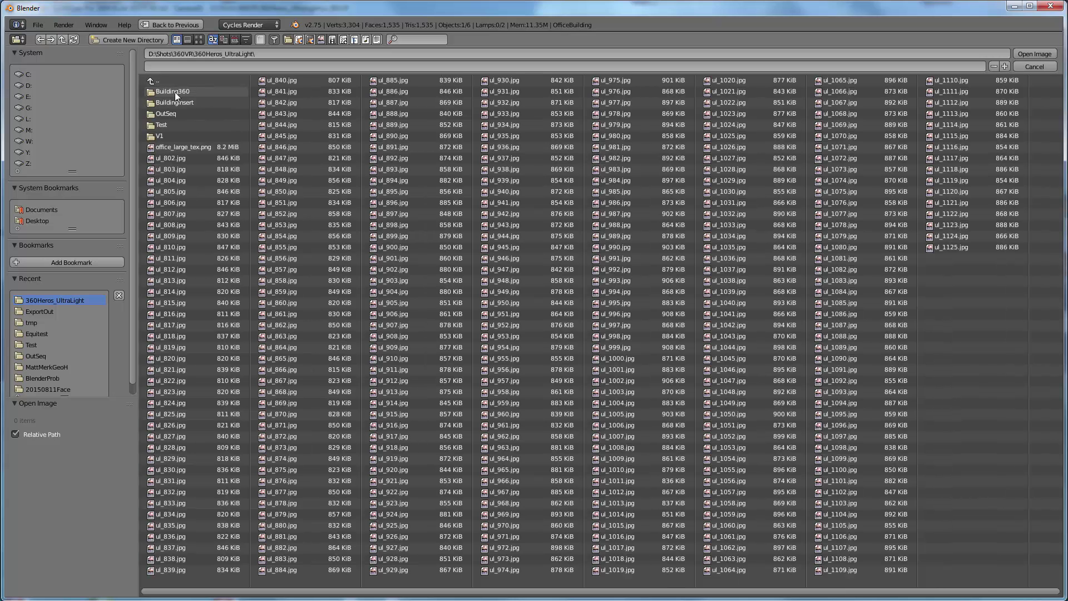
{"action": "left_click", "coordinate": [186, 146]}
{"action": "double_click", "coordinate": [186, 146]}
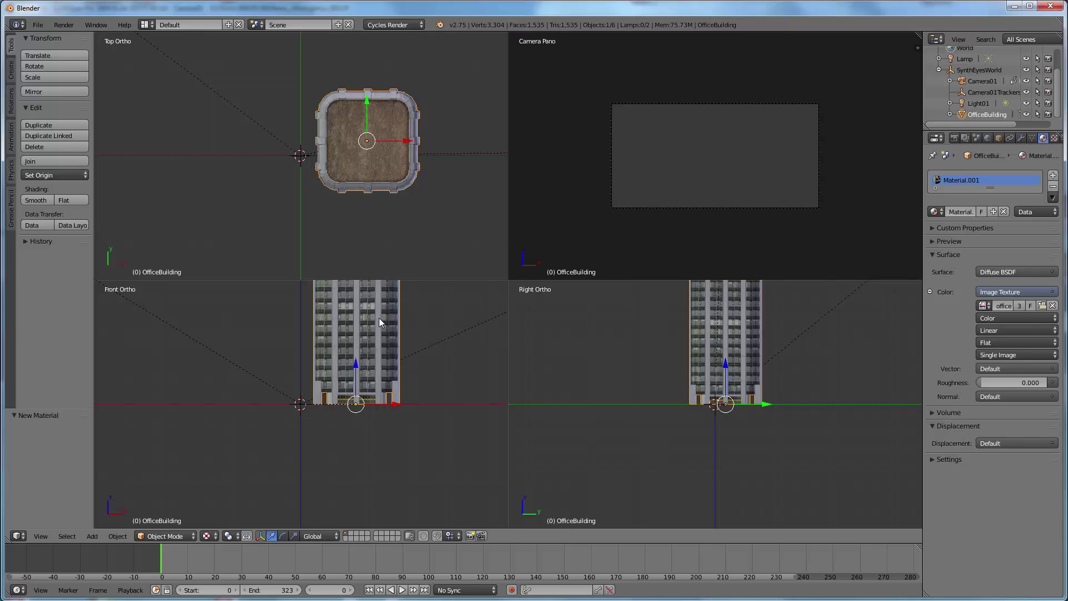
Select Camera01 and scrub its animation to frames 378 and 12 to check the path.
{"action": "scroll", "coordinate": [265, 179], "scroll_direction": "down", "scroll_amount": 10}
{"action": "scroll", "coordinate": [264, 181], "scroll_direction": "down", "scroll_amount": 3}
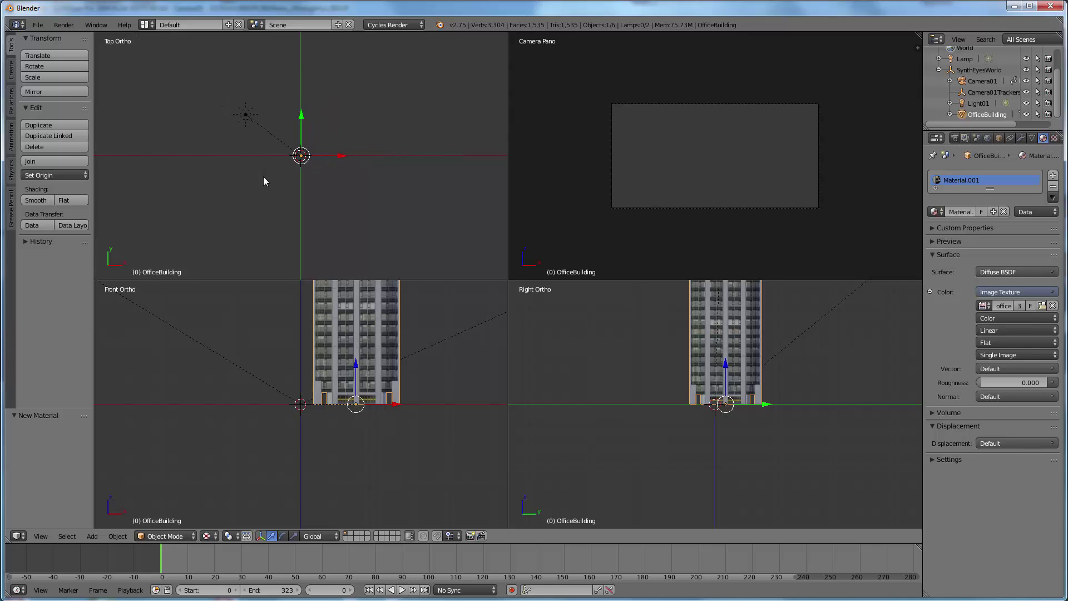
{"action": "left_click", "coordinate": [978, 82]}
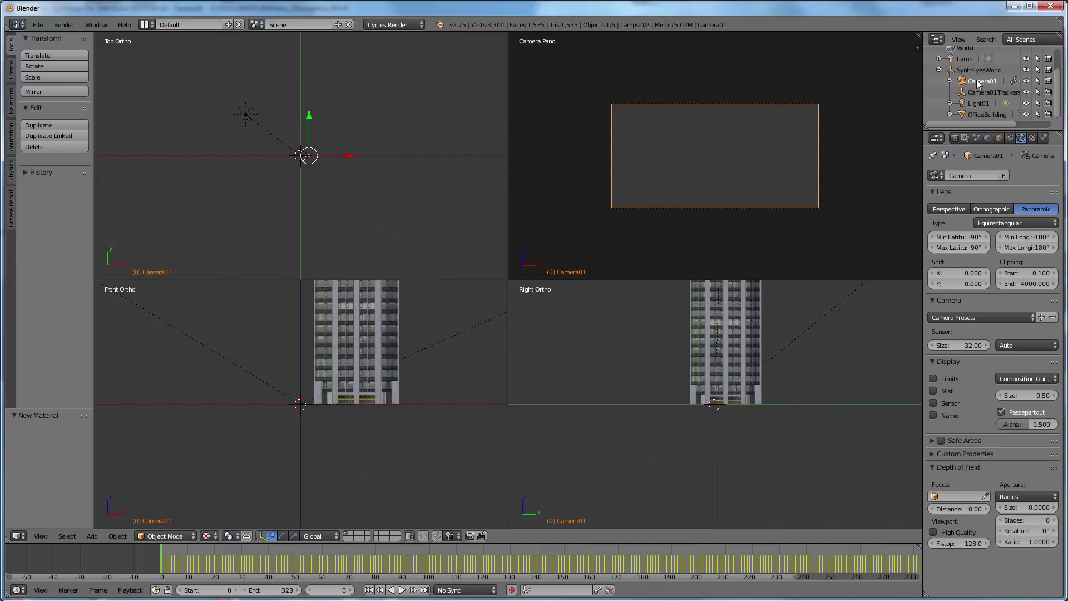
{"action": "left_click", "coordinate": [234, 557]}
{"action": "left_click_drag", "start_coordinate": [366, 553], "coordinate": [1056, 556]}
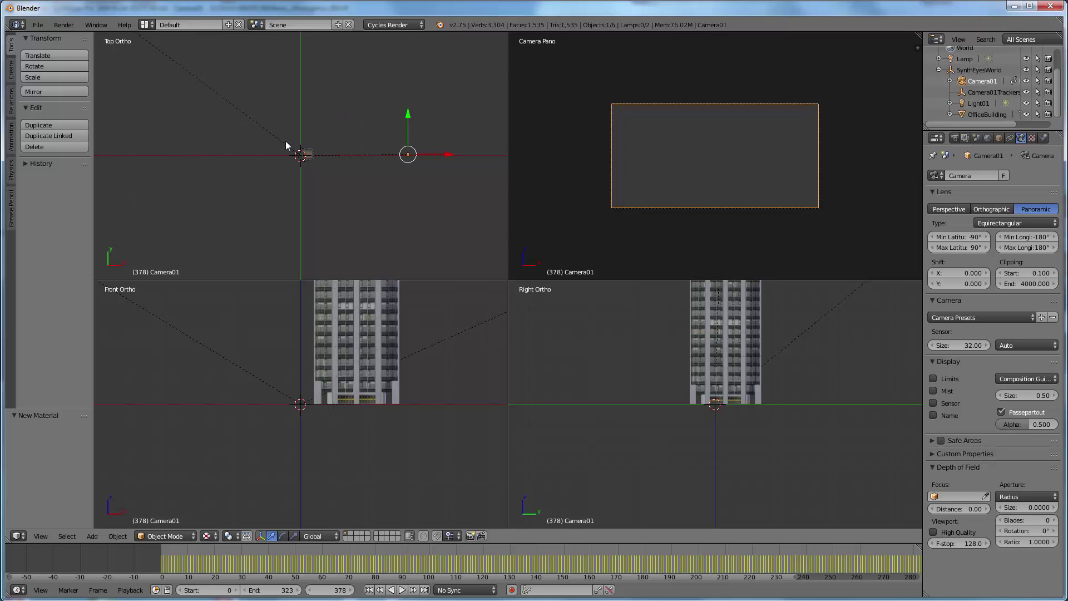
{"action": "left_click_drag", "start_coordinate": [294, 561], "coordinate": [84, 584]}
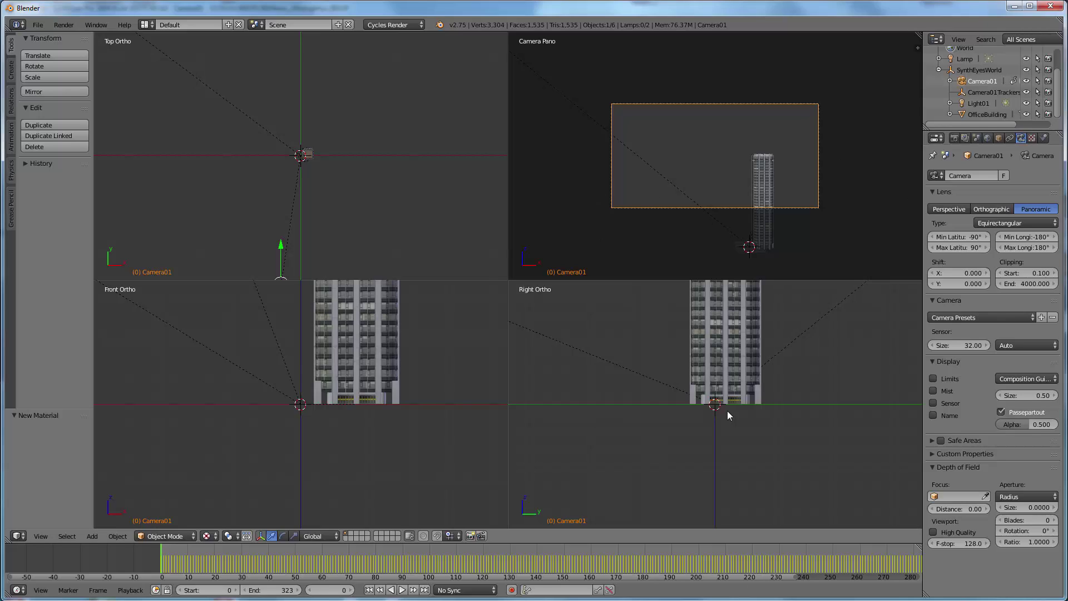
Set the render output path to D:\Shots\360VR\360Heros_UltraLight\Building360\bldg.
{"action": "left_click", "coordinate": [955, 138]}
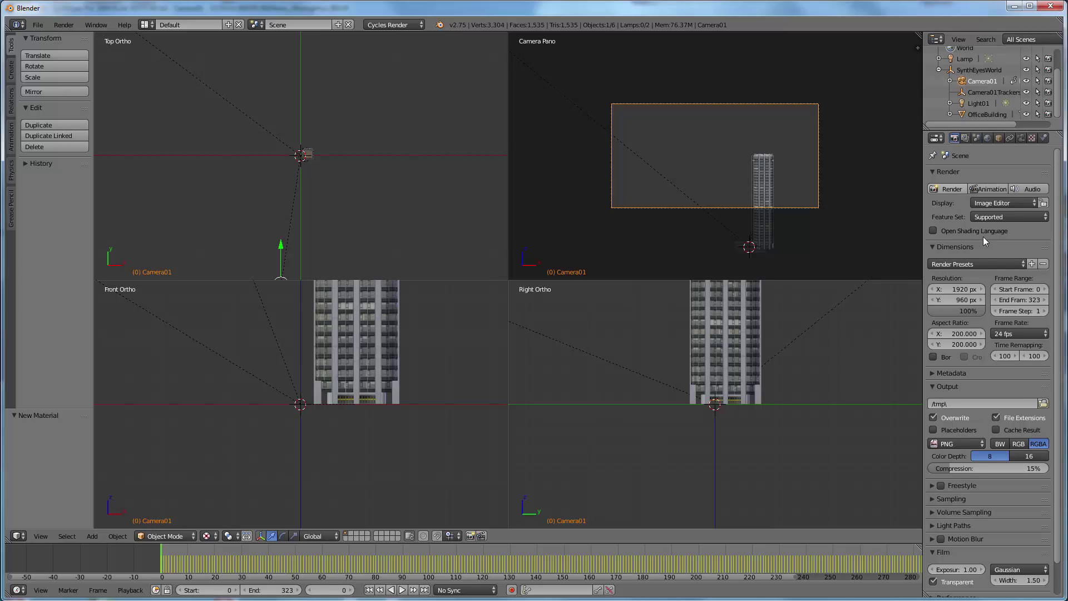
{"action": "scroll", "coordinate": [979, 400], "scroll_direction": "down", "scroll_amount": 2}
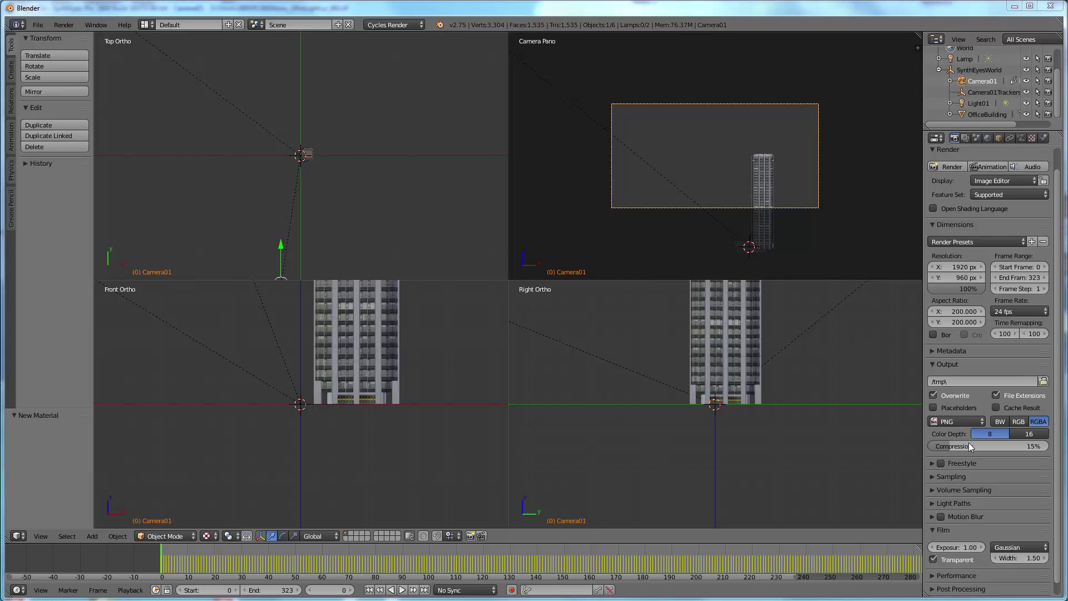
{"action": "left_click", "coordinate": [961, 382]}
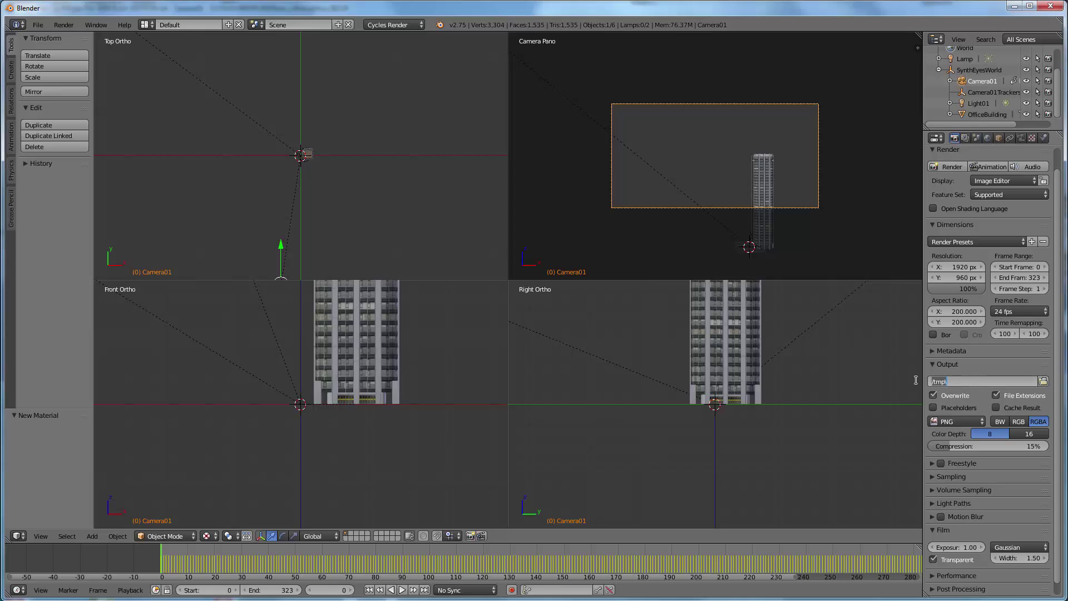
{"action": "key", "text": "ctrl+v"}
{"action": "key", "text": "Return"}
Render the animation, writing panoramic building frames through frame 323.
{"action": "left_click", "coordinate": [991, 167]}
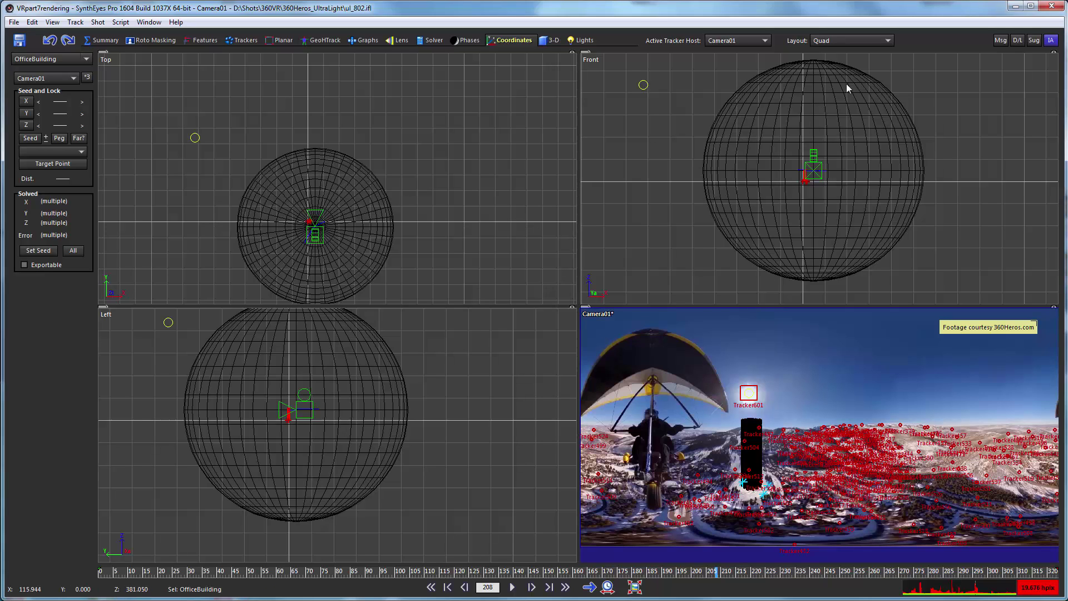
Switch to a single camera view and change the shot images to Building360's bldg0000.png with Keep Alpha.
{"action": "left_click", "coordinate": [833, 38]}
{"action": "left_click", "coordinate": [831, 50]}
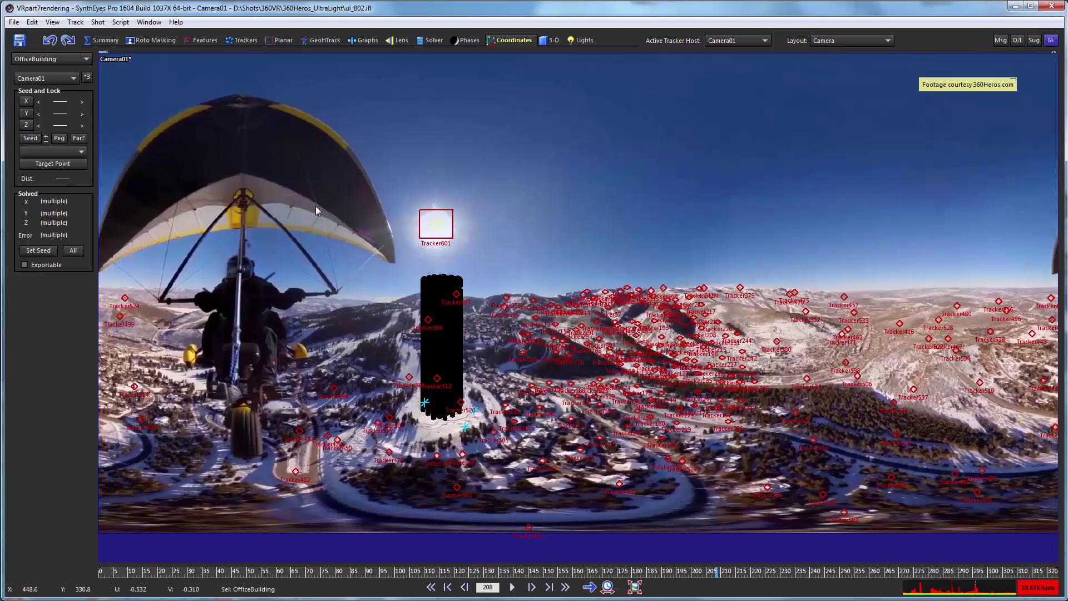
{"action": "left_click", "coordinate": [97, 22]}
{"action": "left_click", "coordinate": [122, 59]}
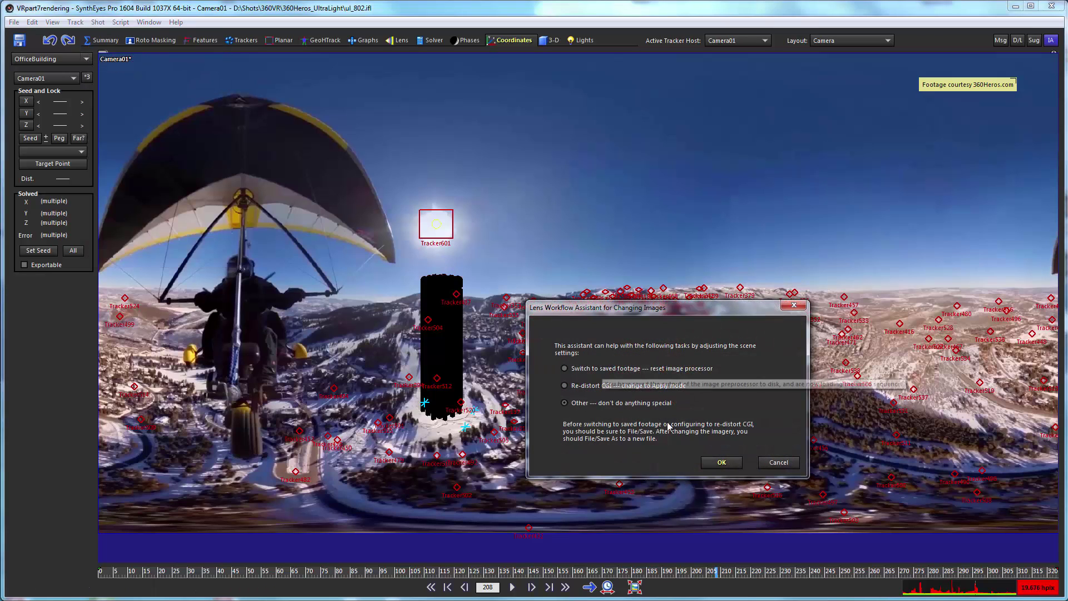
{"action": "left_click", "coordinate": [721, 462]}
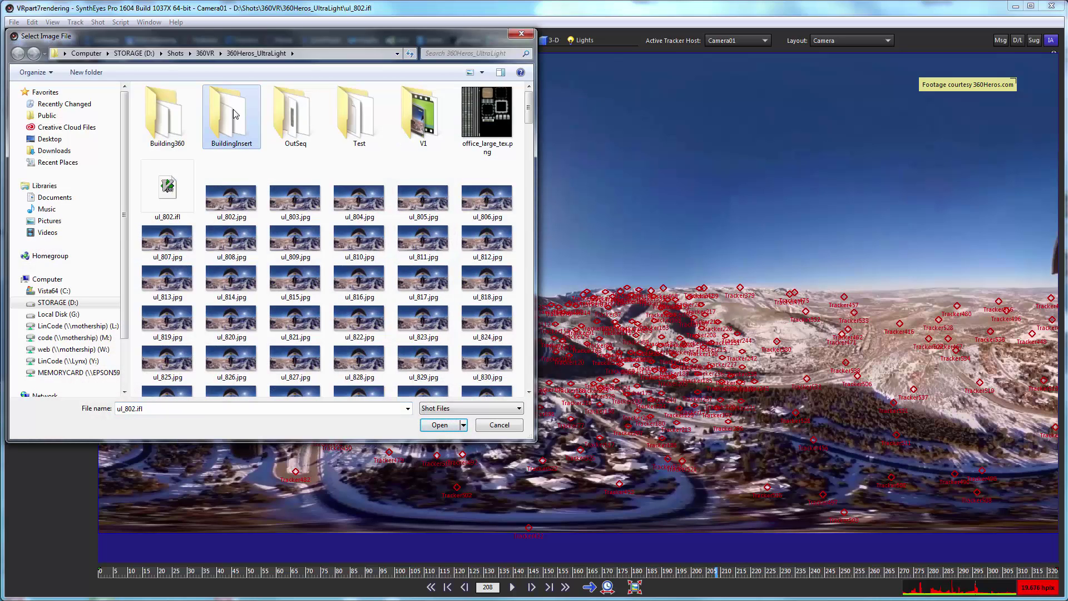
{"action": "double_click", "coordinate": [161, 121]}
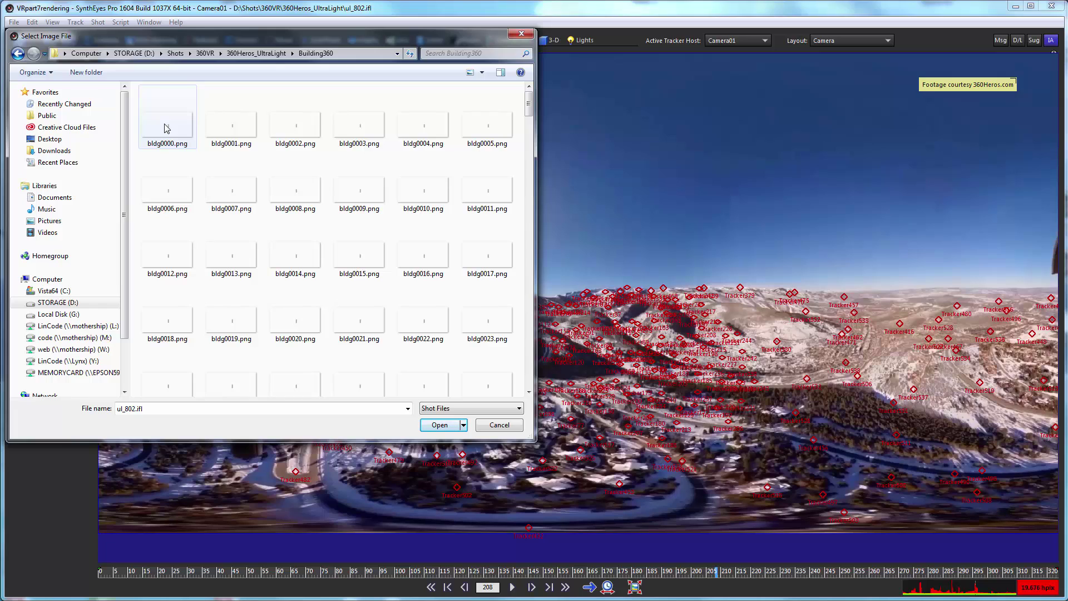
{"action": "left_click", "coordinate": [166, 128]}
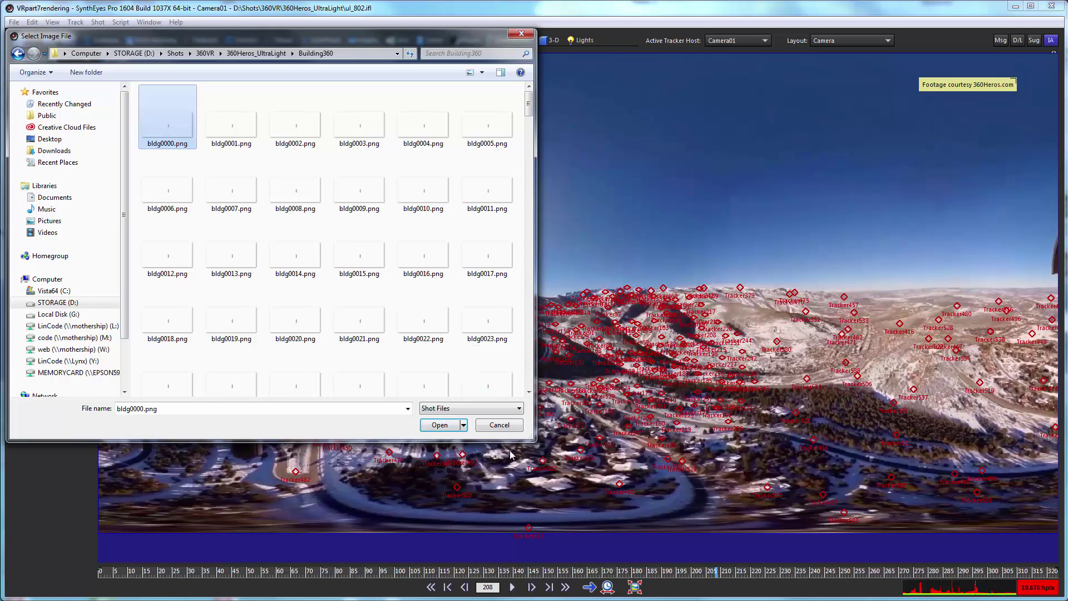
{"action": "left_click", "coordinate": [439, 429]}
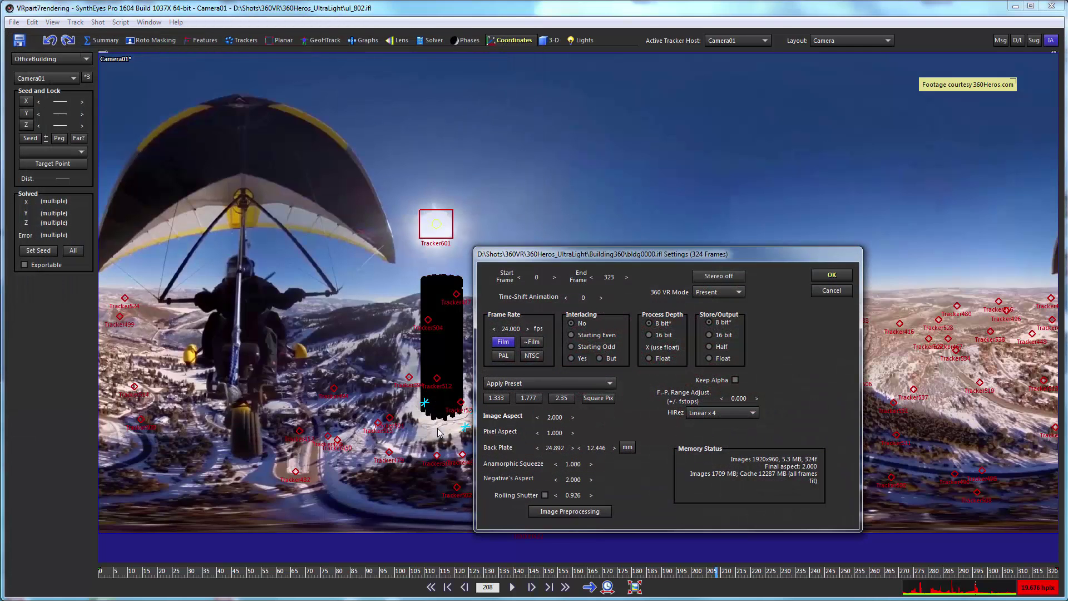
{"action": "left_click", "coordinate": [734, 380]}
{"action": "left_click", "coordinate": [825, 277]}
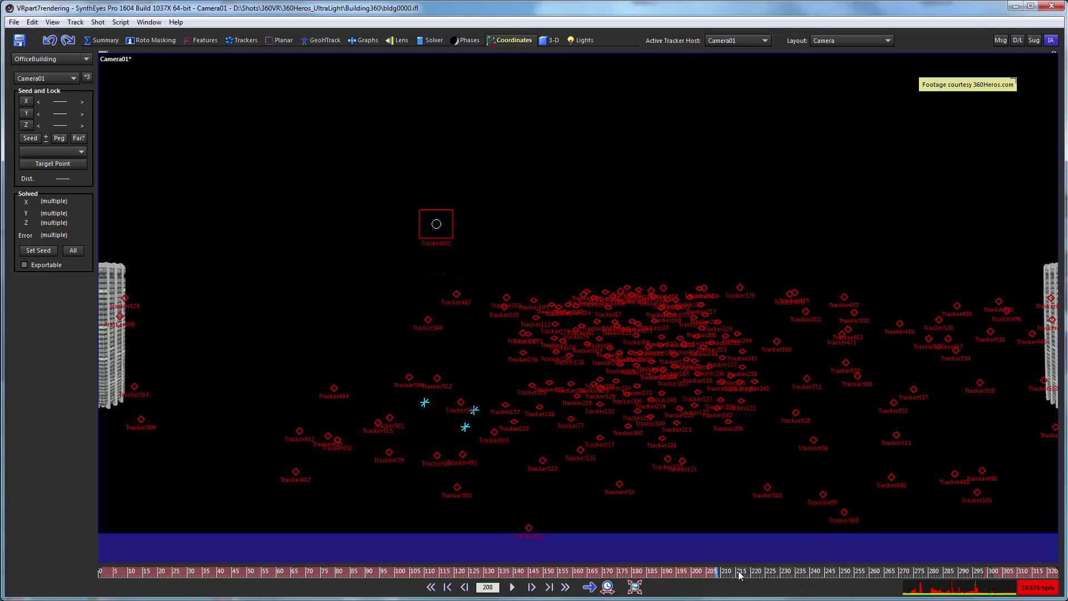
Scrub the building shot to frame 282, then back to frames 220 and 230.
{"action": "left_click_drag", "start_coordinate": [784, 561], "coordinate": [927, 579]}
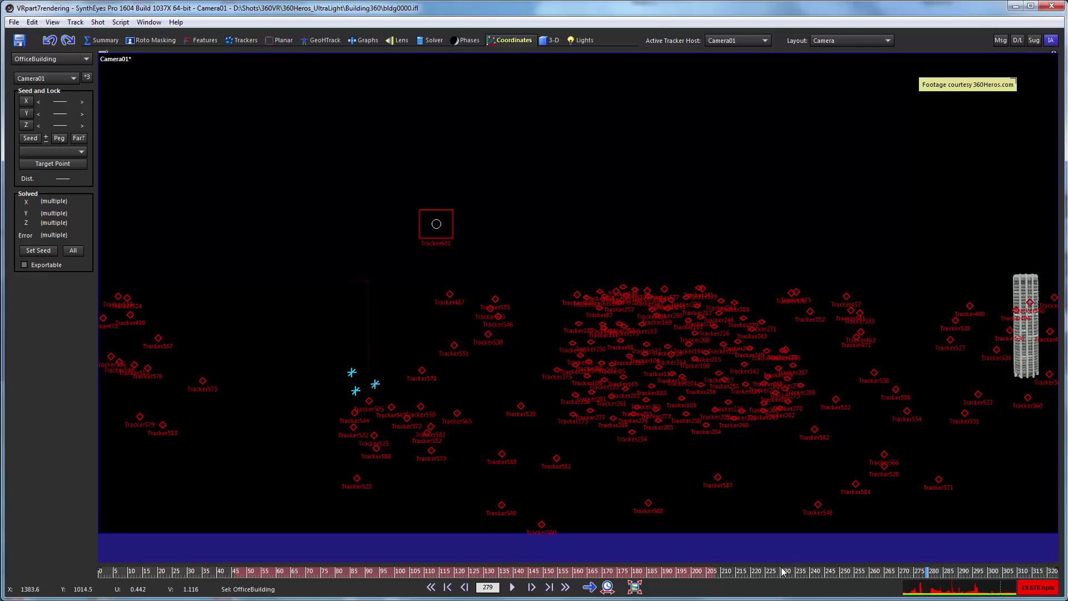
{"action": "left_click", "coordinate": [753, 573]}
{"action": "left_click_drag", "start_coordinate": [753, 573], "coordinate": [782, 576]}
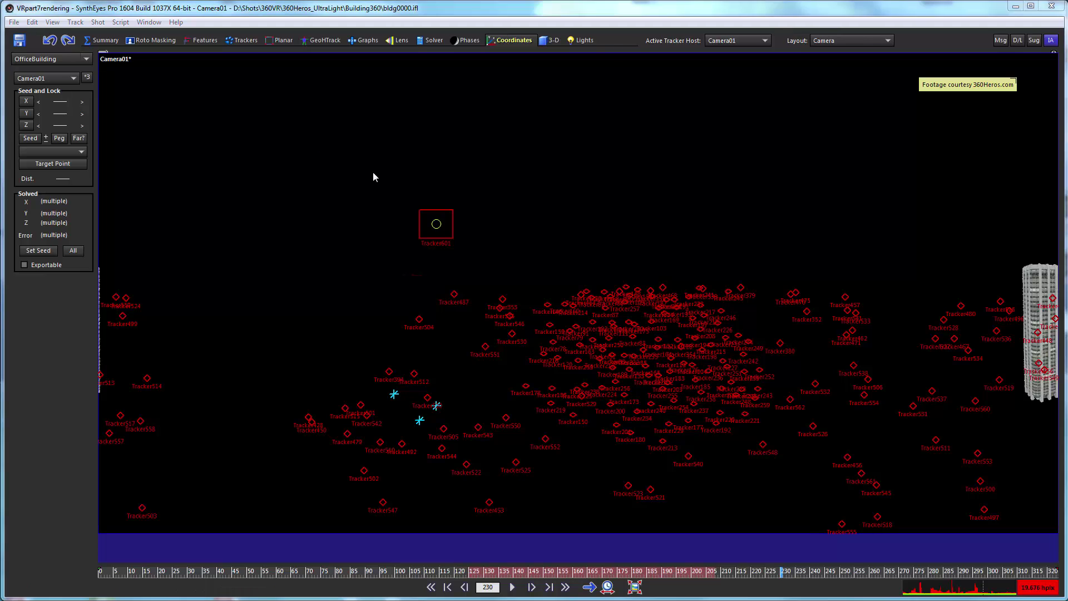
Zero Delta U, Delta V and Delta Rot in Image Preparation, accept, and flush the 259 cached frames.
{"action": "key", "text": "p"}
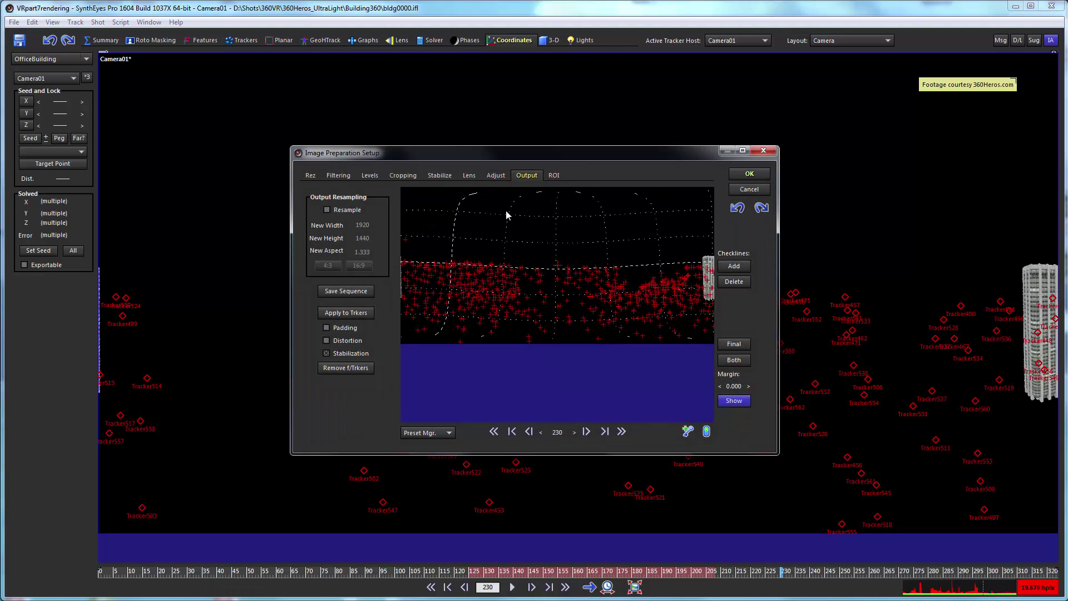
{"action": "left_click", "coordinate": [495, 175]}
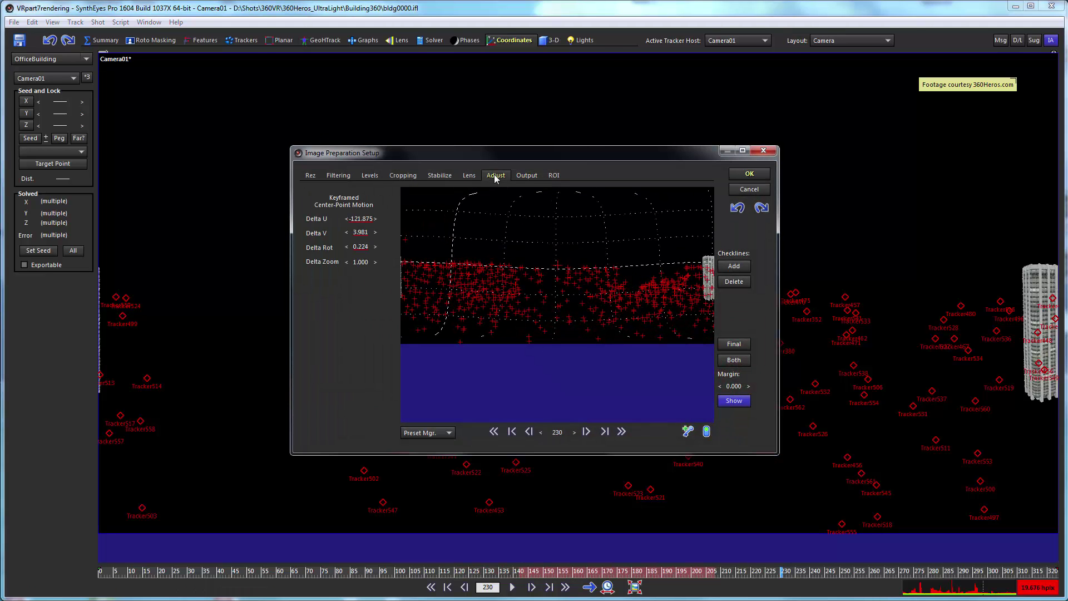
{"action": "left_click_drag", "start_coordinate": [562, 432], "coordinate": [538, 395]}
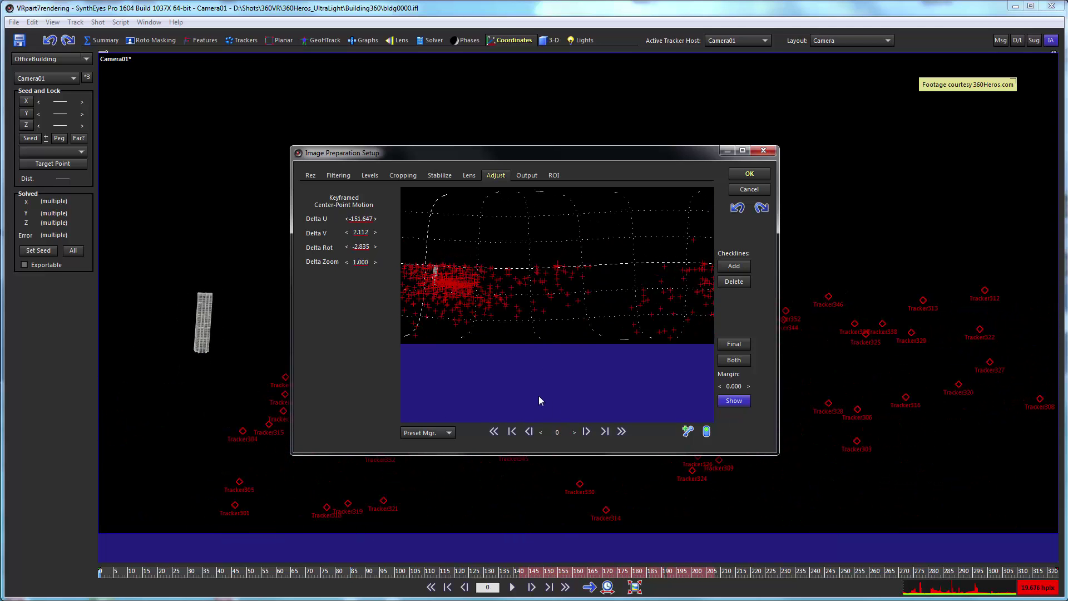
{"action": "right_click", "coordinate": [359, 221]}
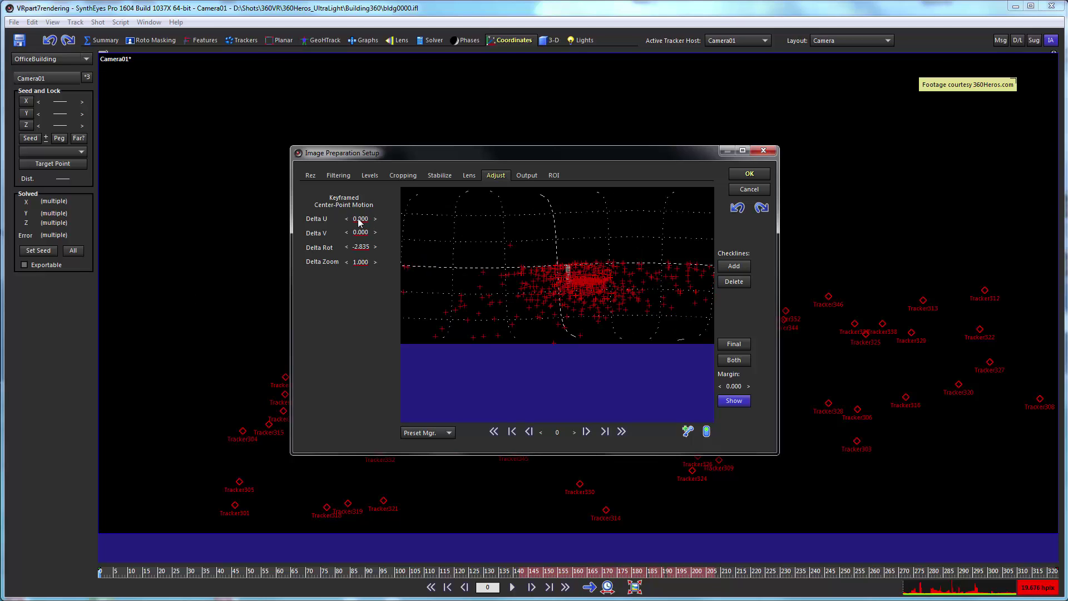
{"action": "right_click", "coordinate": [359, 248]}
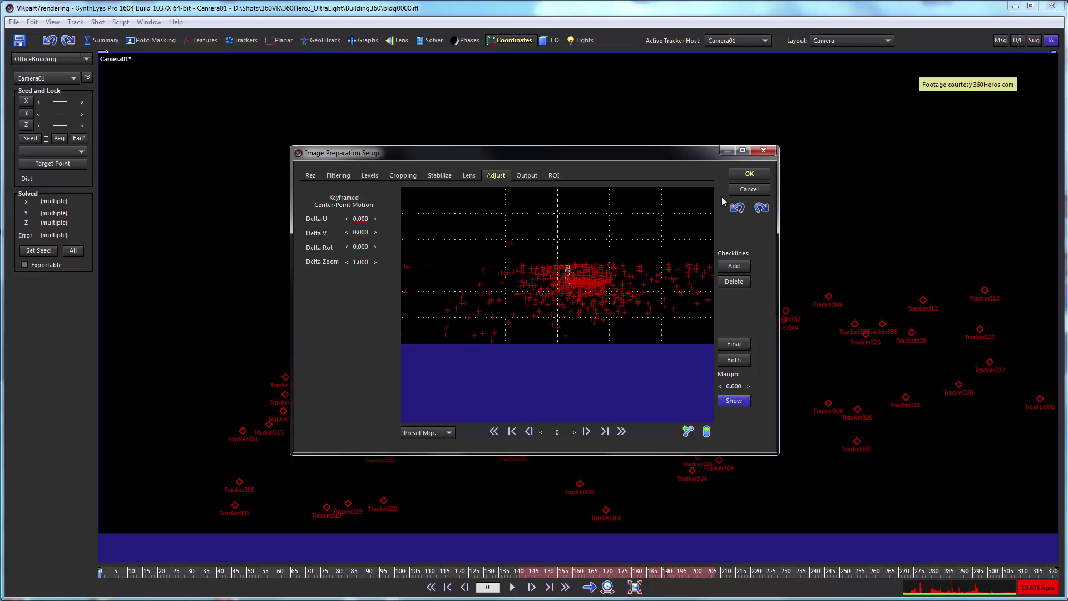
{"action": "left_click", "coordinate": [751, 176]}
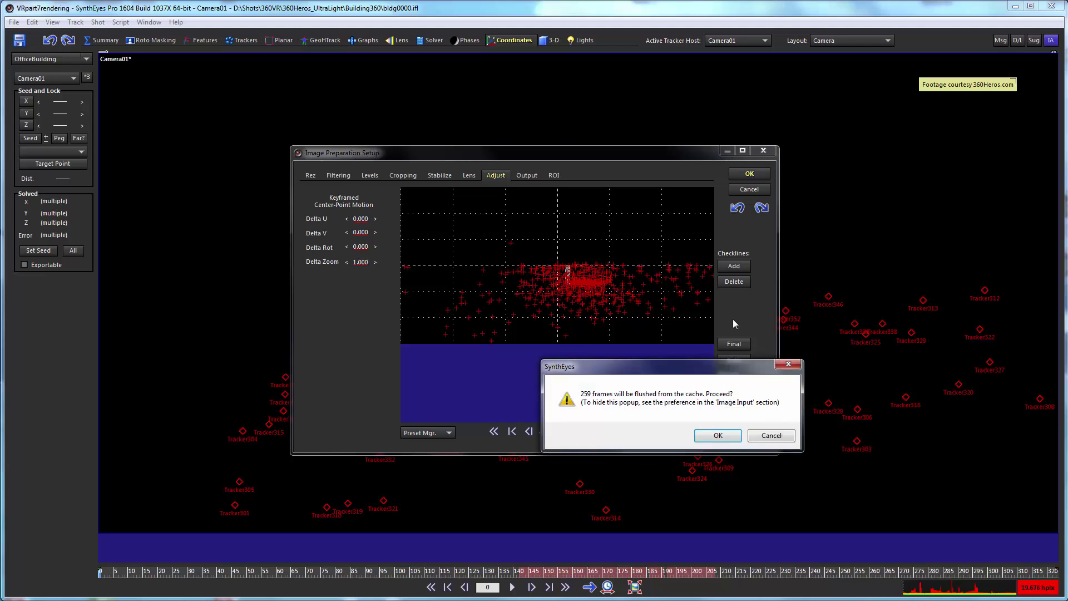
{"action": "left_click", "coordinate": [717, 436]}
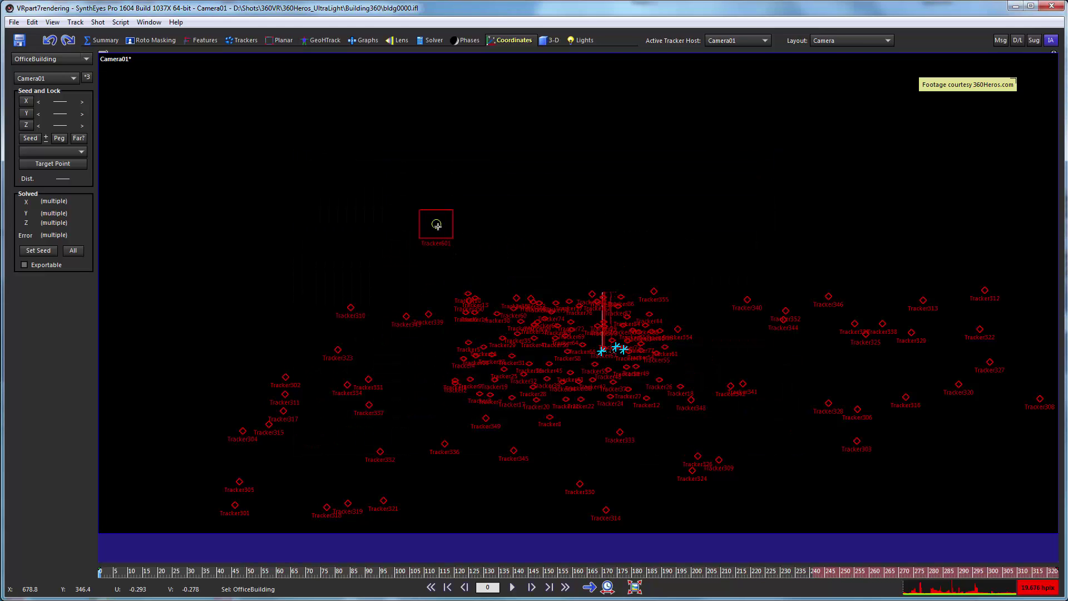
Scrub to frame 179 to compare the rendered building with the OfficeBuilding wireframe.
{"action": "left_click_drag", "start_coordinate": [207, 569], "coordinate": [630, 562]}
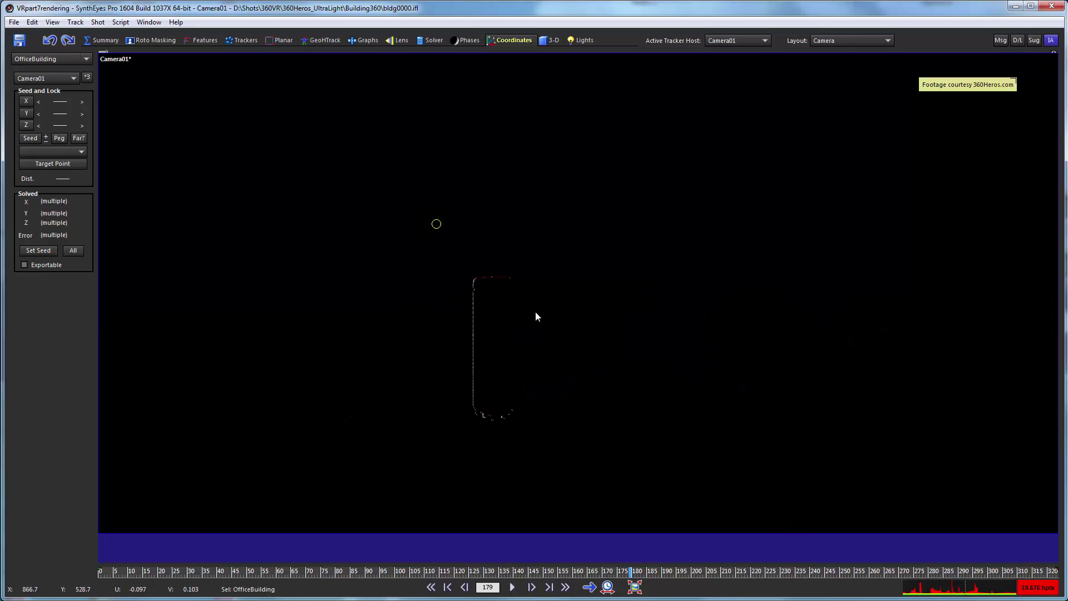
{"action": "right_click", "coordinate": [479, 328]}
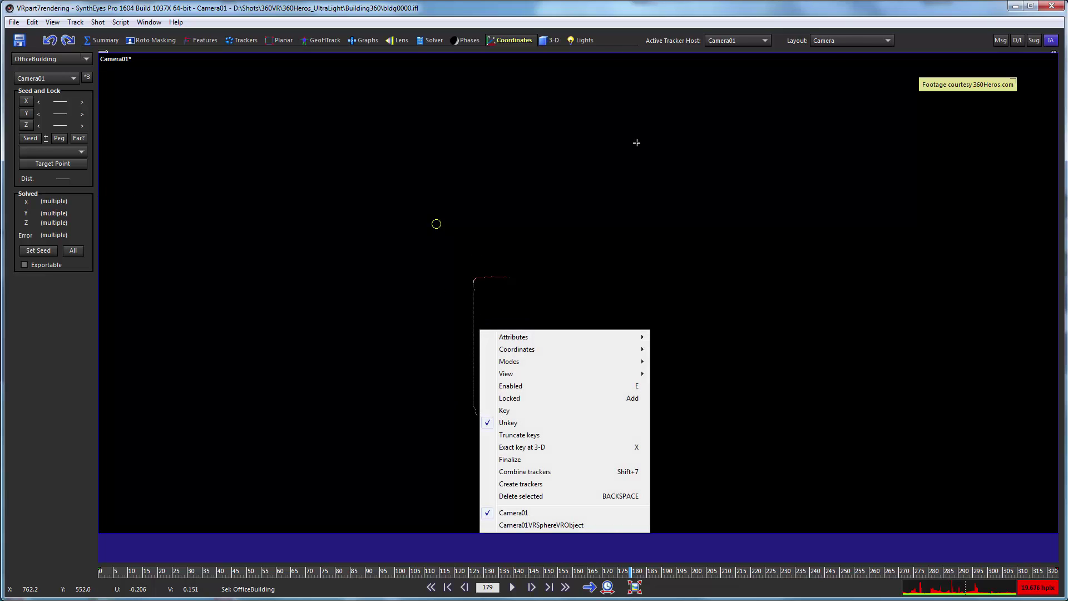
{"action": "left_click", "coordinate": [618, 16]}
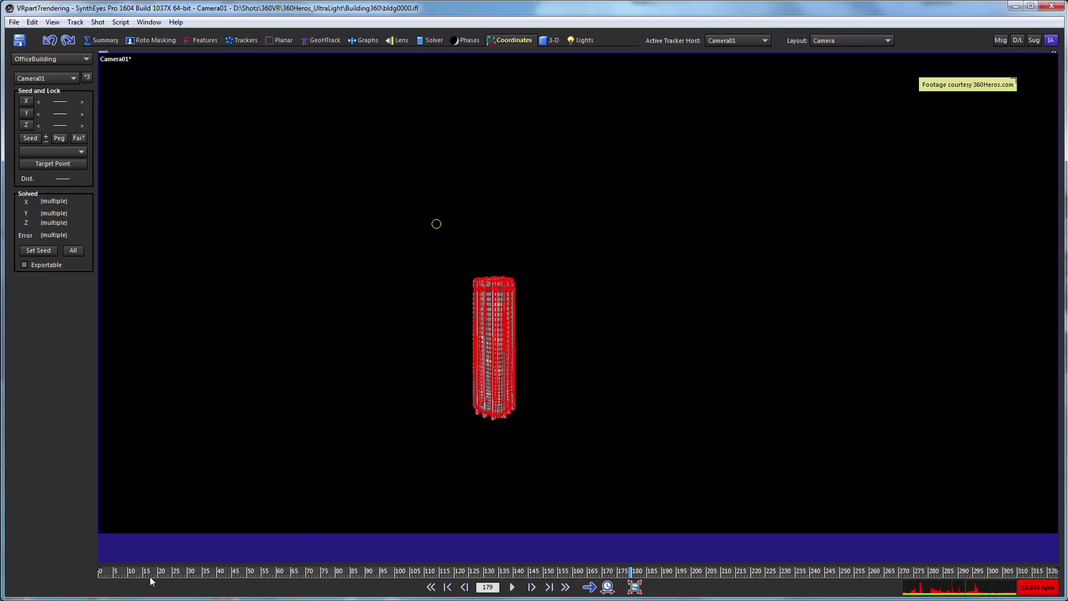
Scrub the building from near the start to frame 223 and zoom the camera view.
{"action": "left_click", "coordinate": [105, 570]}
{"action": "left_click_drag", "start_coordinate": [105, 570], "coordinate": [760, 571]}
{"action": "scroll", "coordinate": [438, 338], "scroll_direction": "up", "scroll_amount": 3}
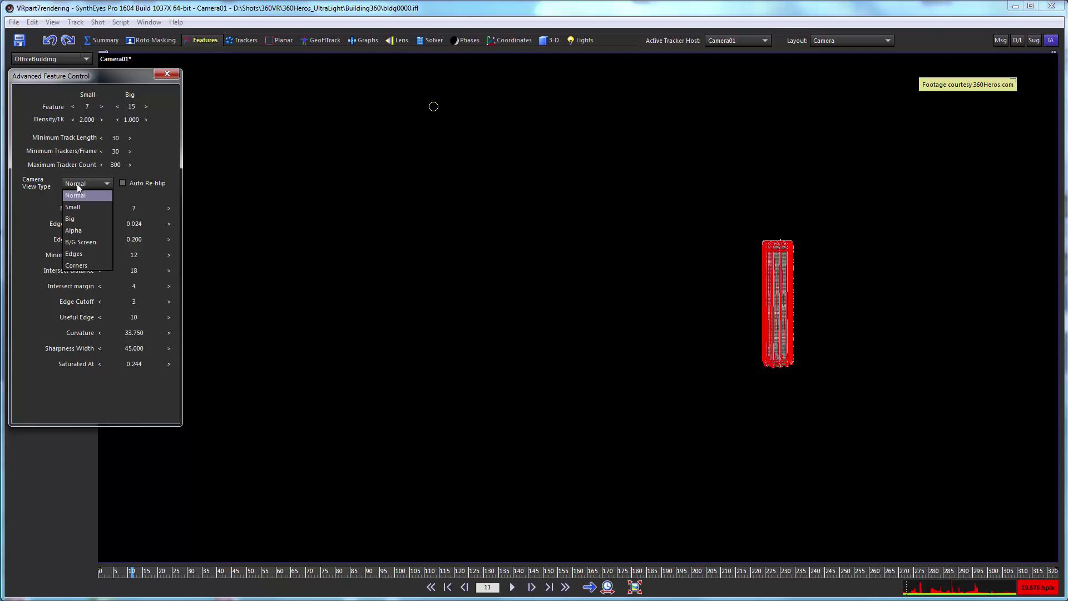
Set Camera View Type to Alpha, zoom in and out to inspect it, then return to Normal.
{"action": "left_click", "coordinate": [81, 232]}
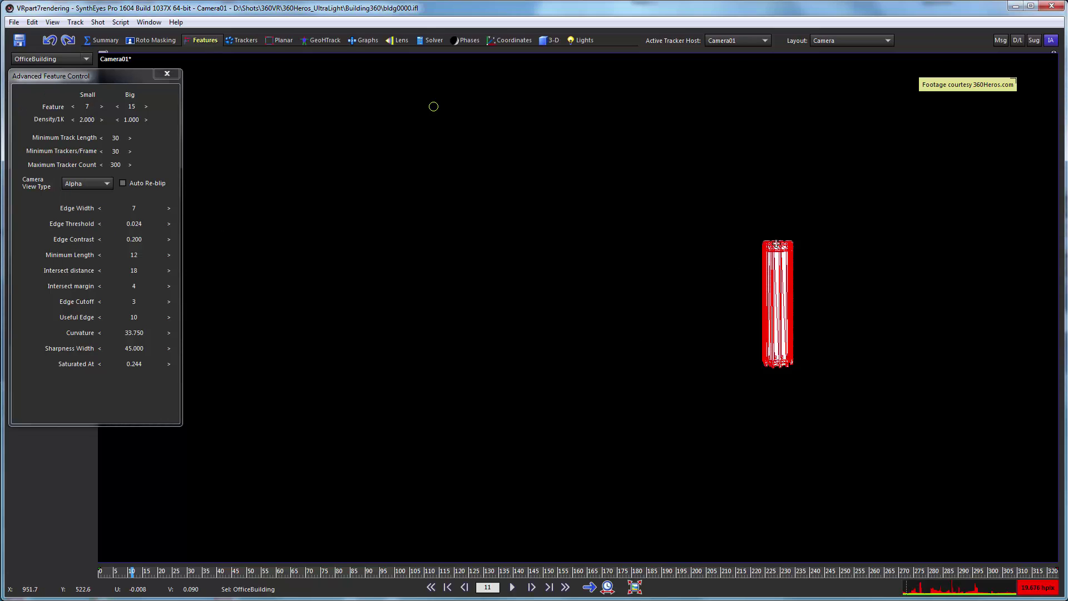
{"action": "scroll", "coordinate": [639, 288], "scroll_direction": "down", "scroll_amount": 3}
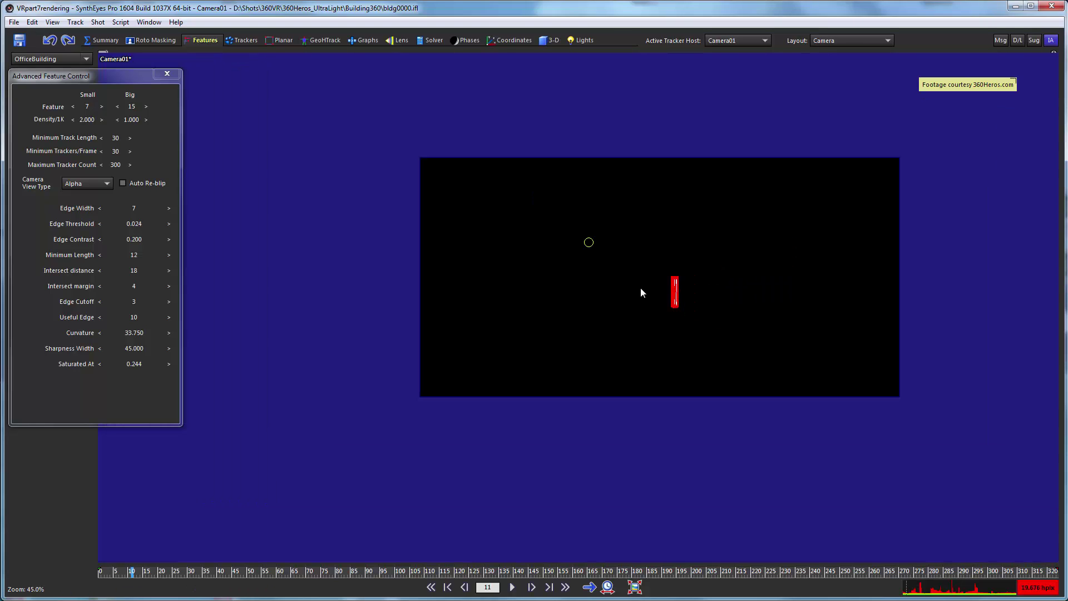
{"action": "scroll", "coordinate": [640, 288], "scroll_direction": "up", "scroll_amount": 3}
{"action": "scroll", "coordinate": [708, 294], "scroll_direction": "up", "scroll_amount": 10}
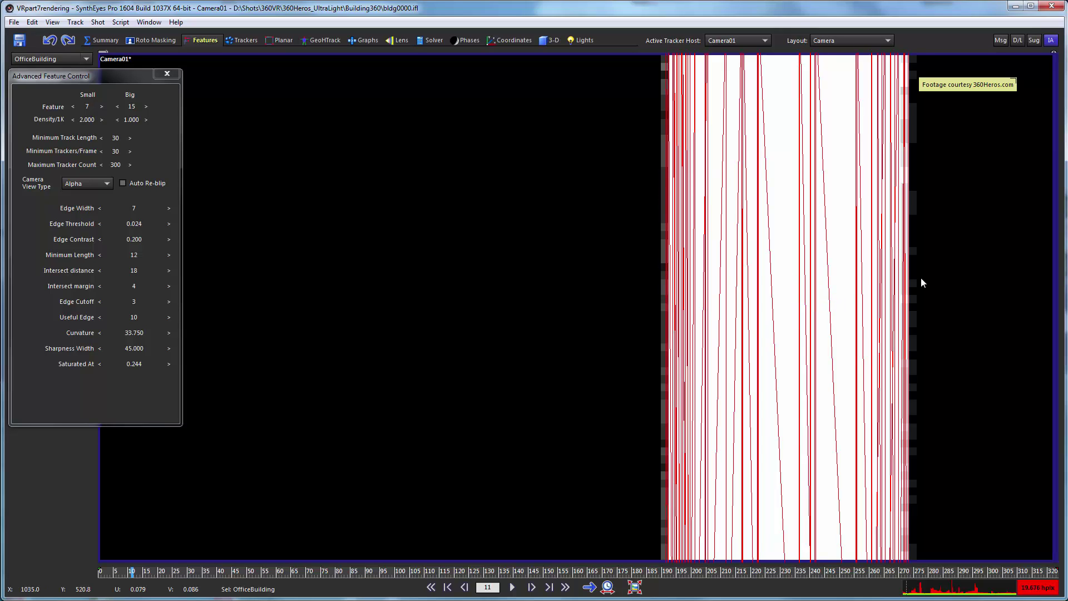
{"action": "scroll", "coordinate": [556, 263], "scroll_direction": "down", "scroll_amount": 6}
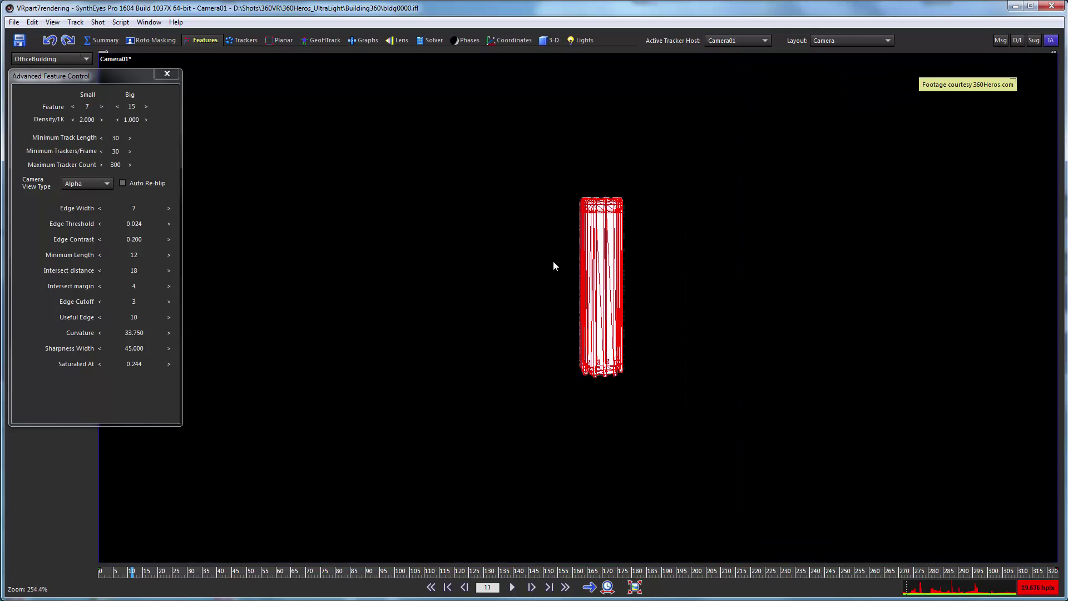
{"action": "scroll", "coordinate": [552, 266], "scroll_direction": "down", "scroll_amount": 2}
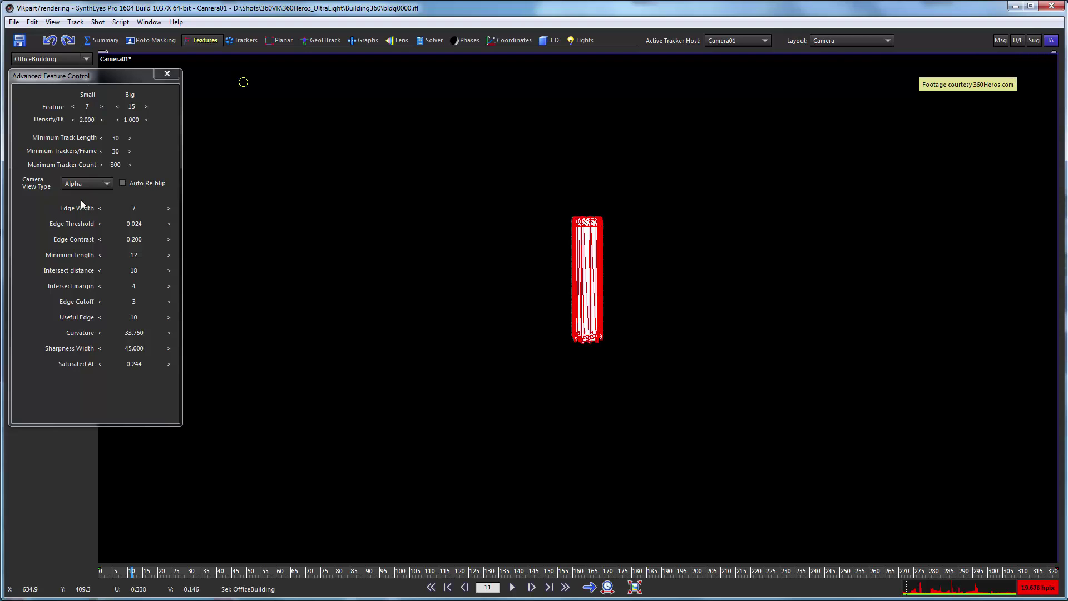
{"action": "left_click", "coordinate": [81, 184]}
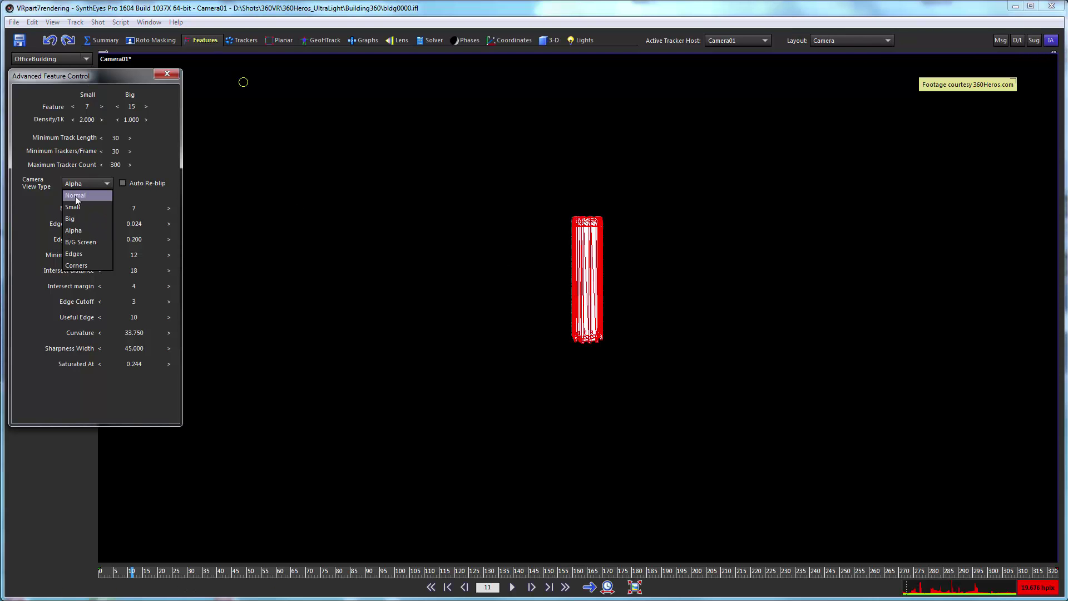
{"action": "left_click", "coordinate": [75, 196]}
{"action": "left_click", "coordinate": [165, 74]}
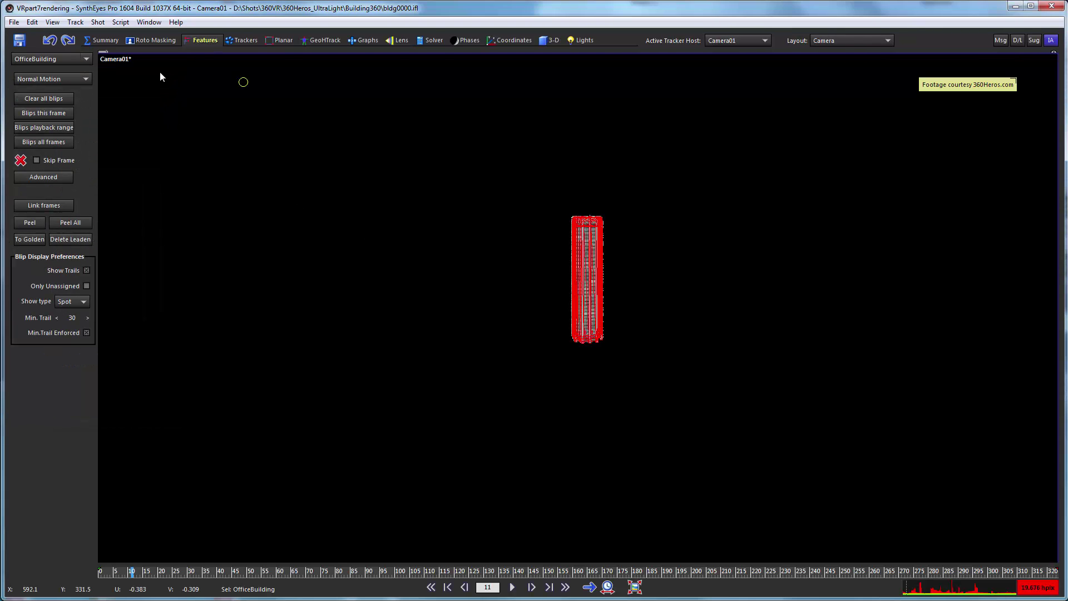